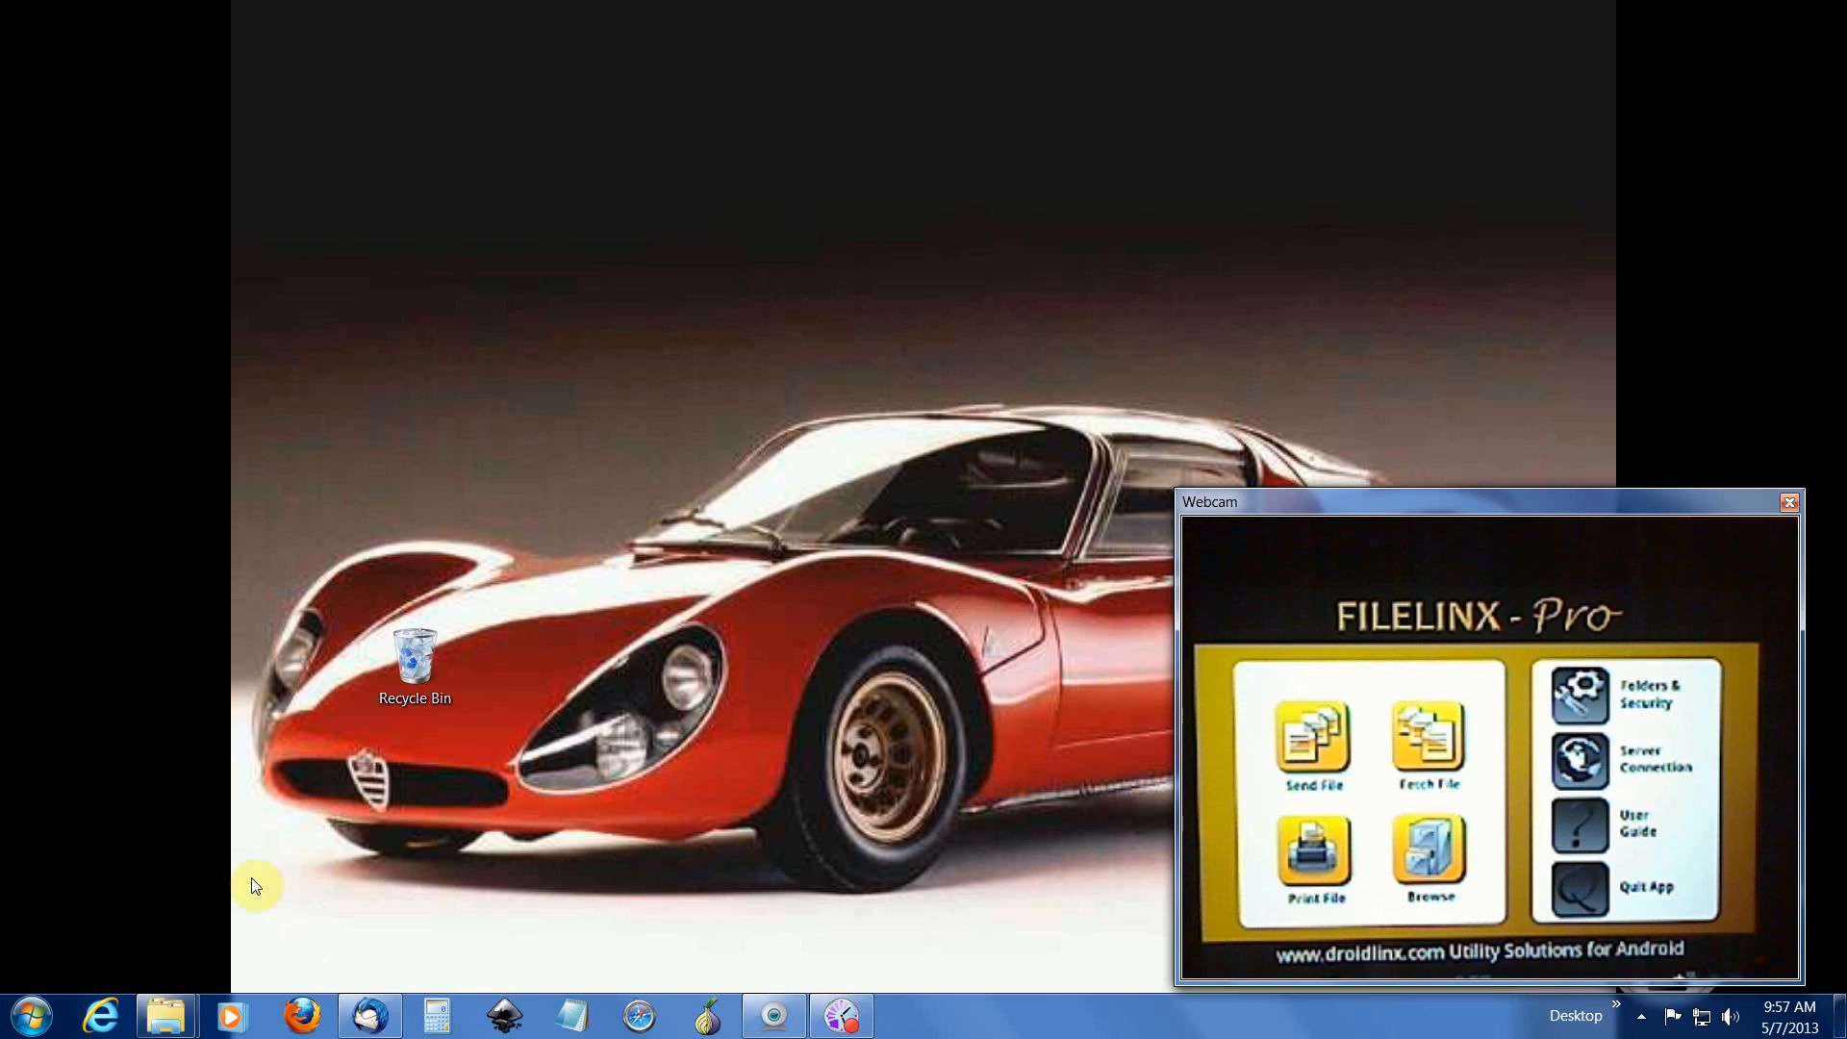
Step: Open droidlinx.com in Internet Explorer and go to the FileLinx PC software signup page
{"action": "left_click", "coordinate": [100, 1013]}
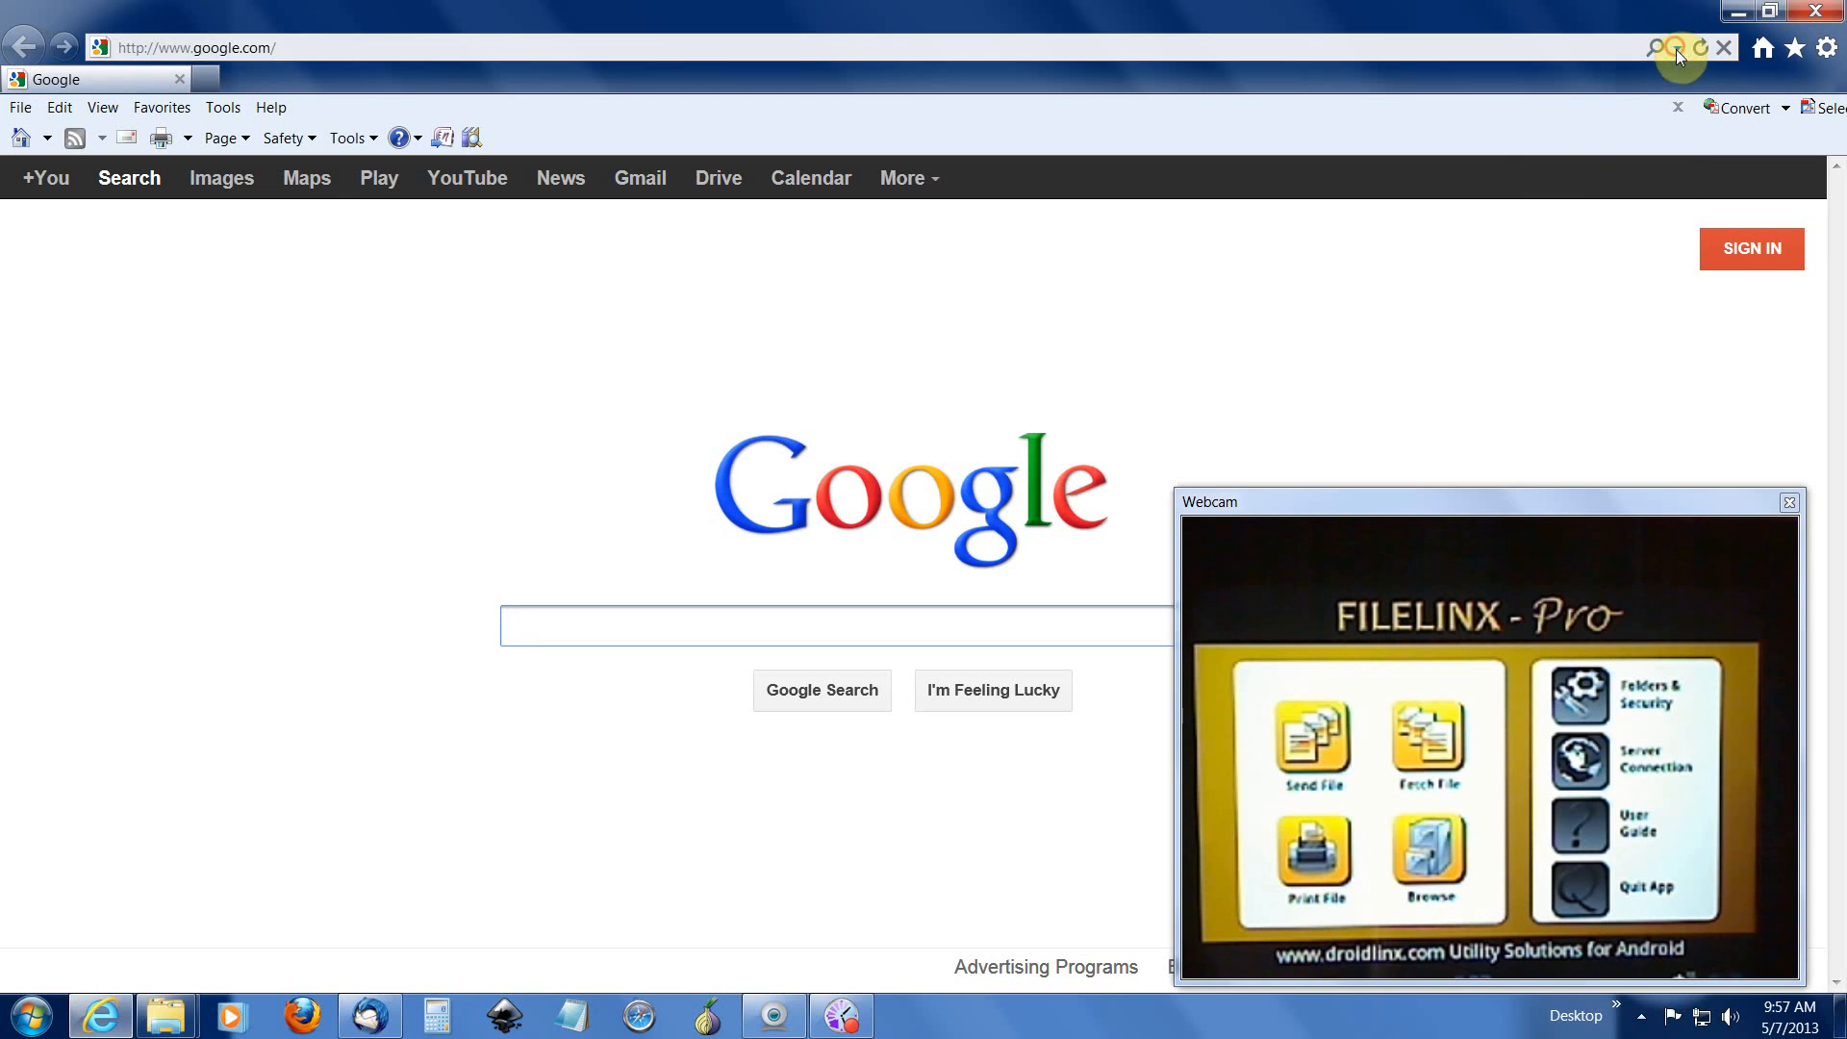
{"action": "left_click", "coordinate": [1676, 49]}
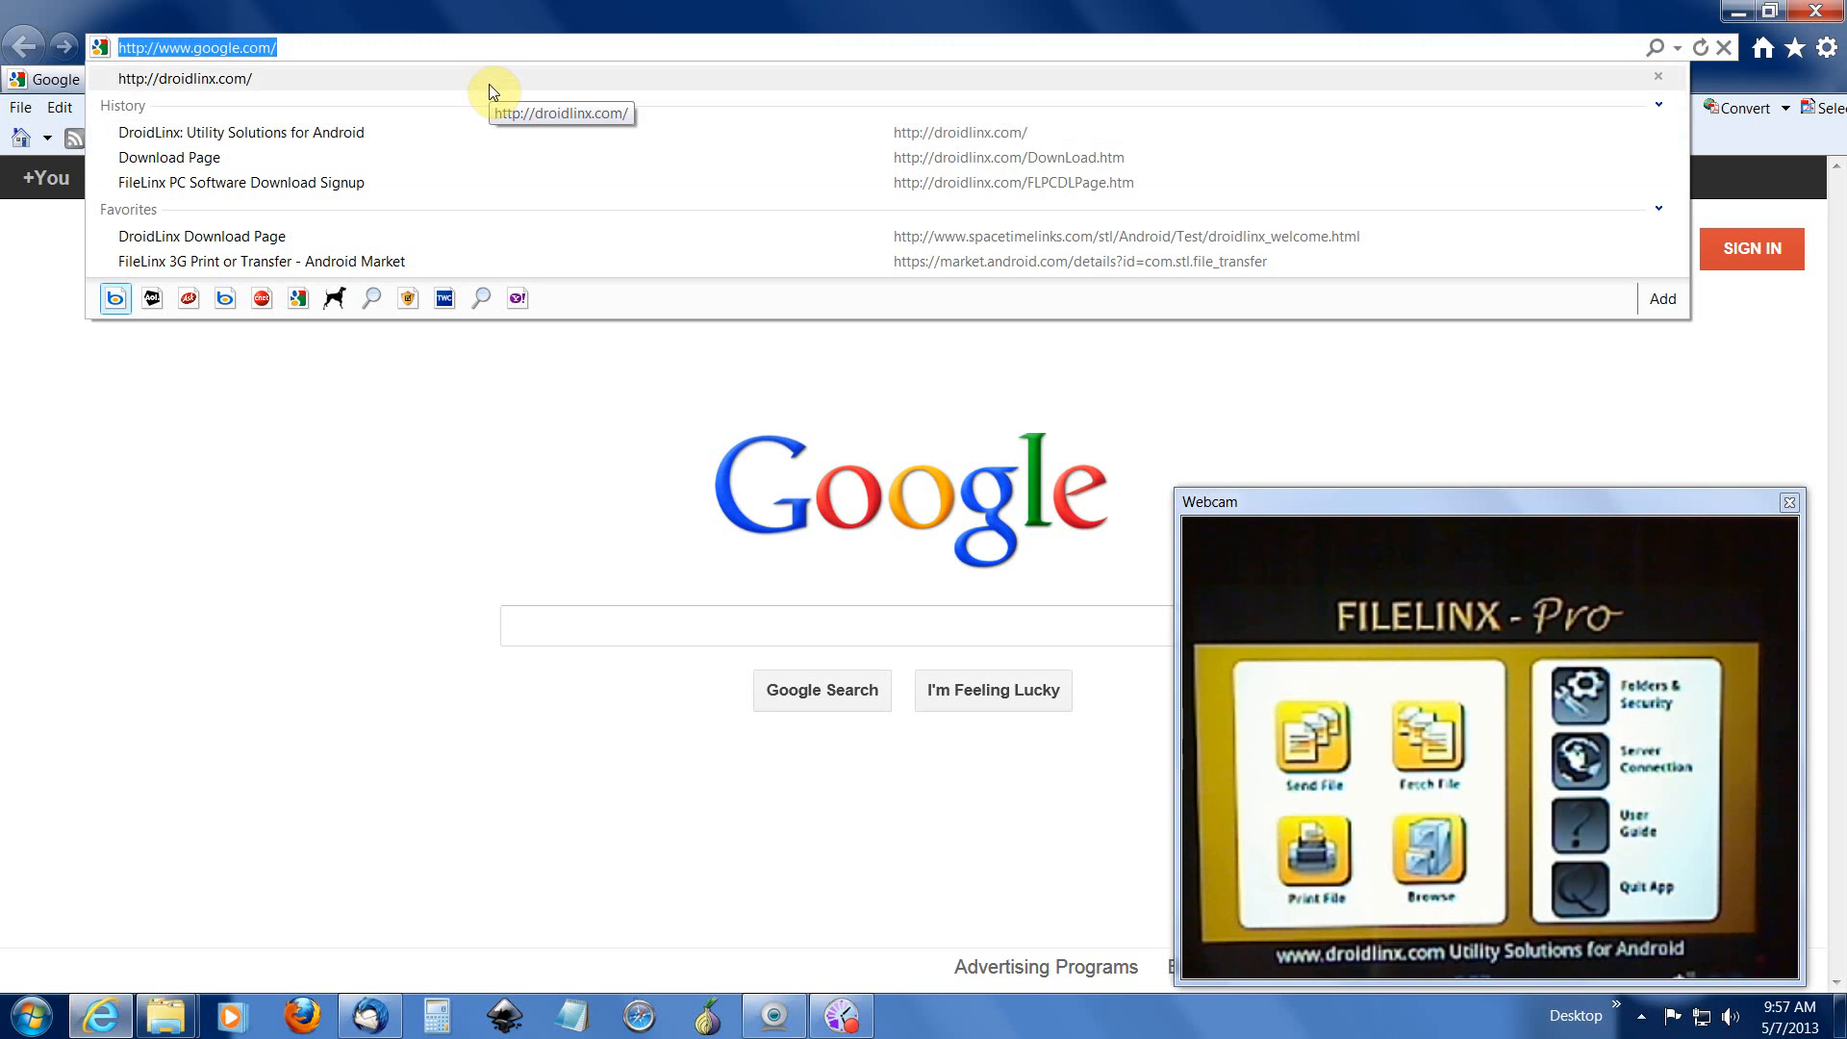
{"action": "left_click", "coordinate": [489, 84]}
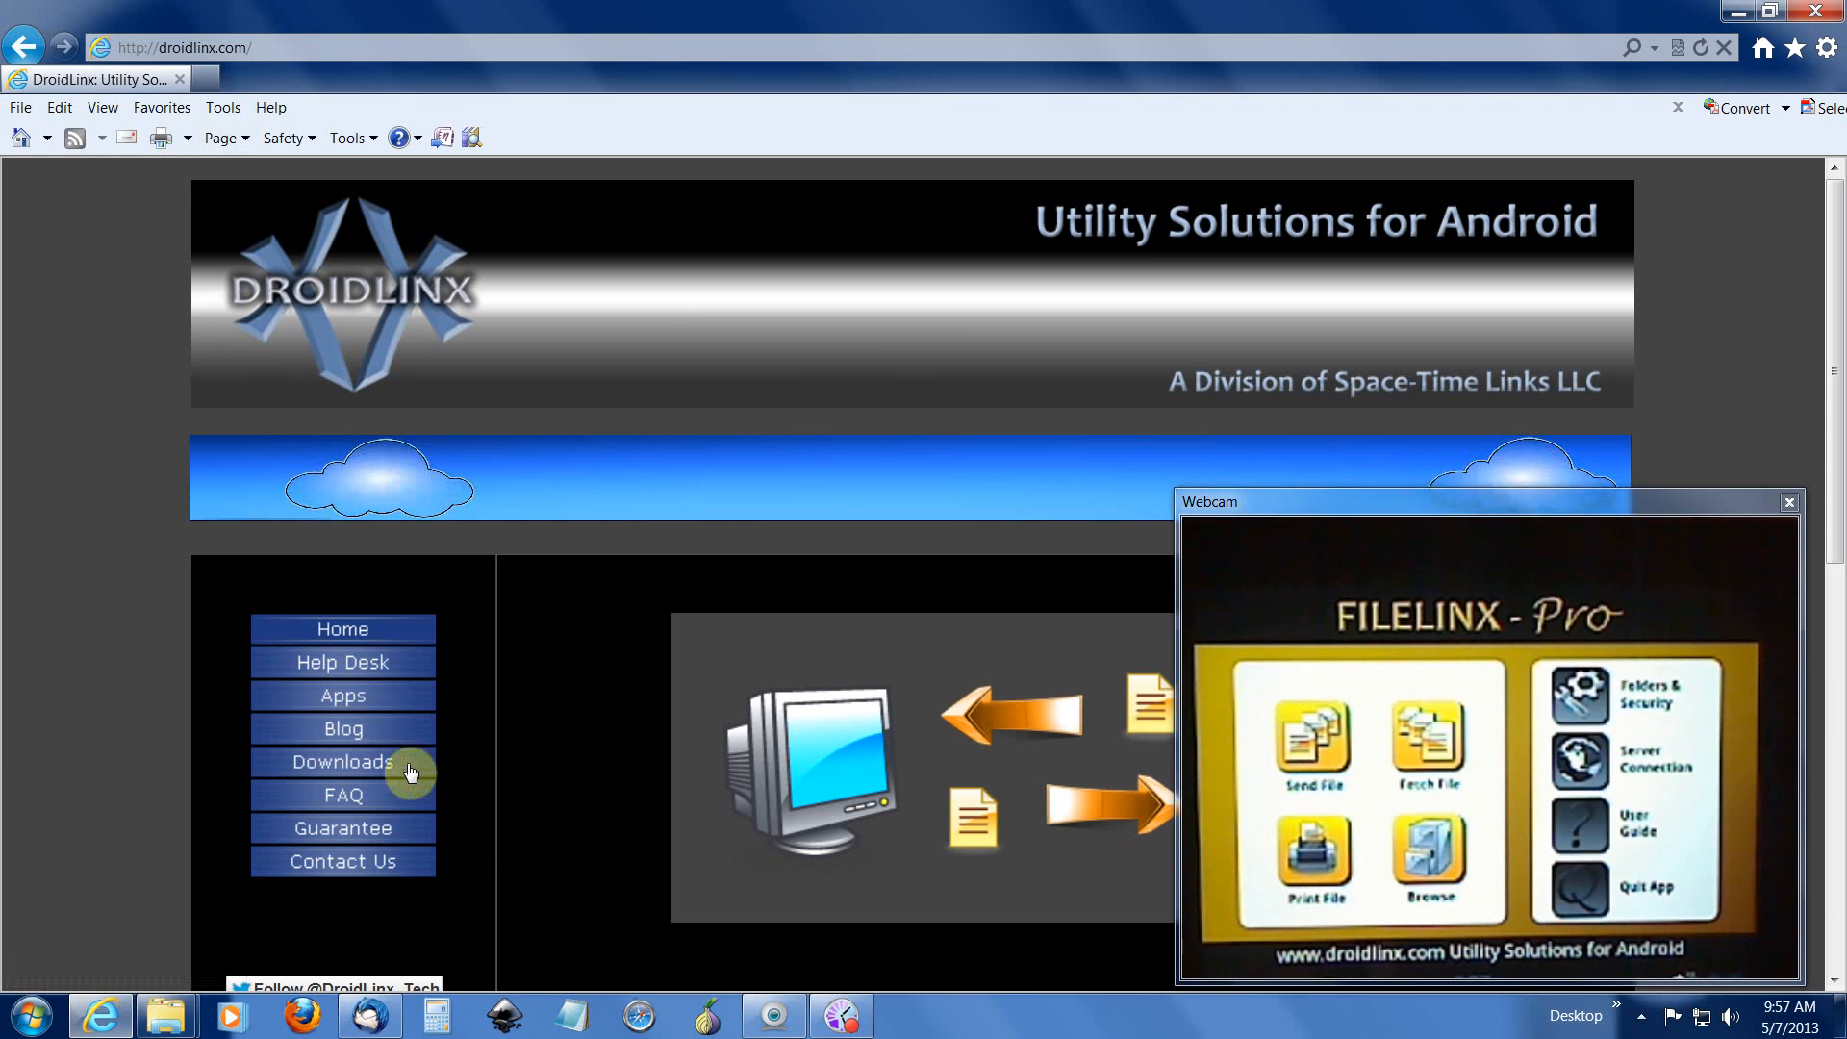
{"action": "left_click", "coordinate": [373, 772]}
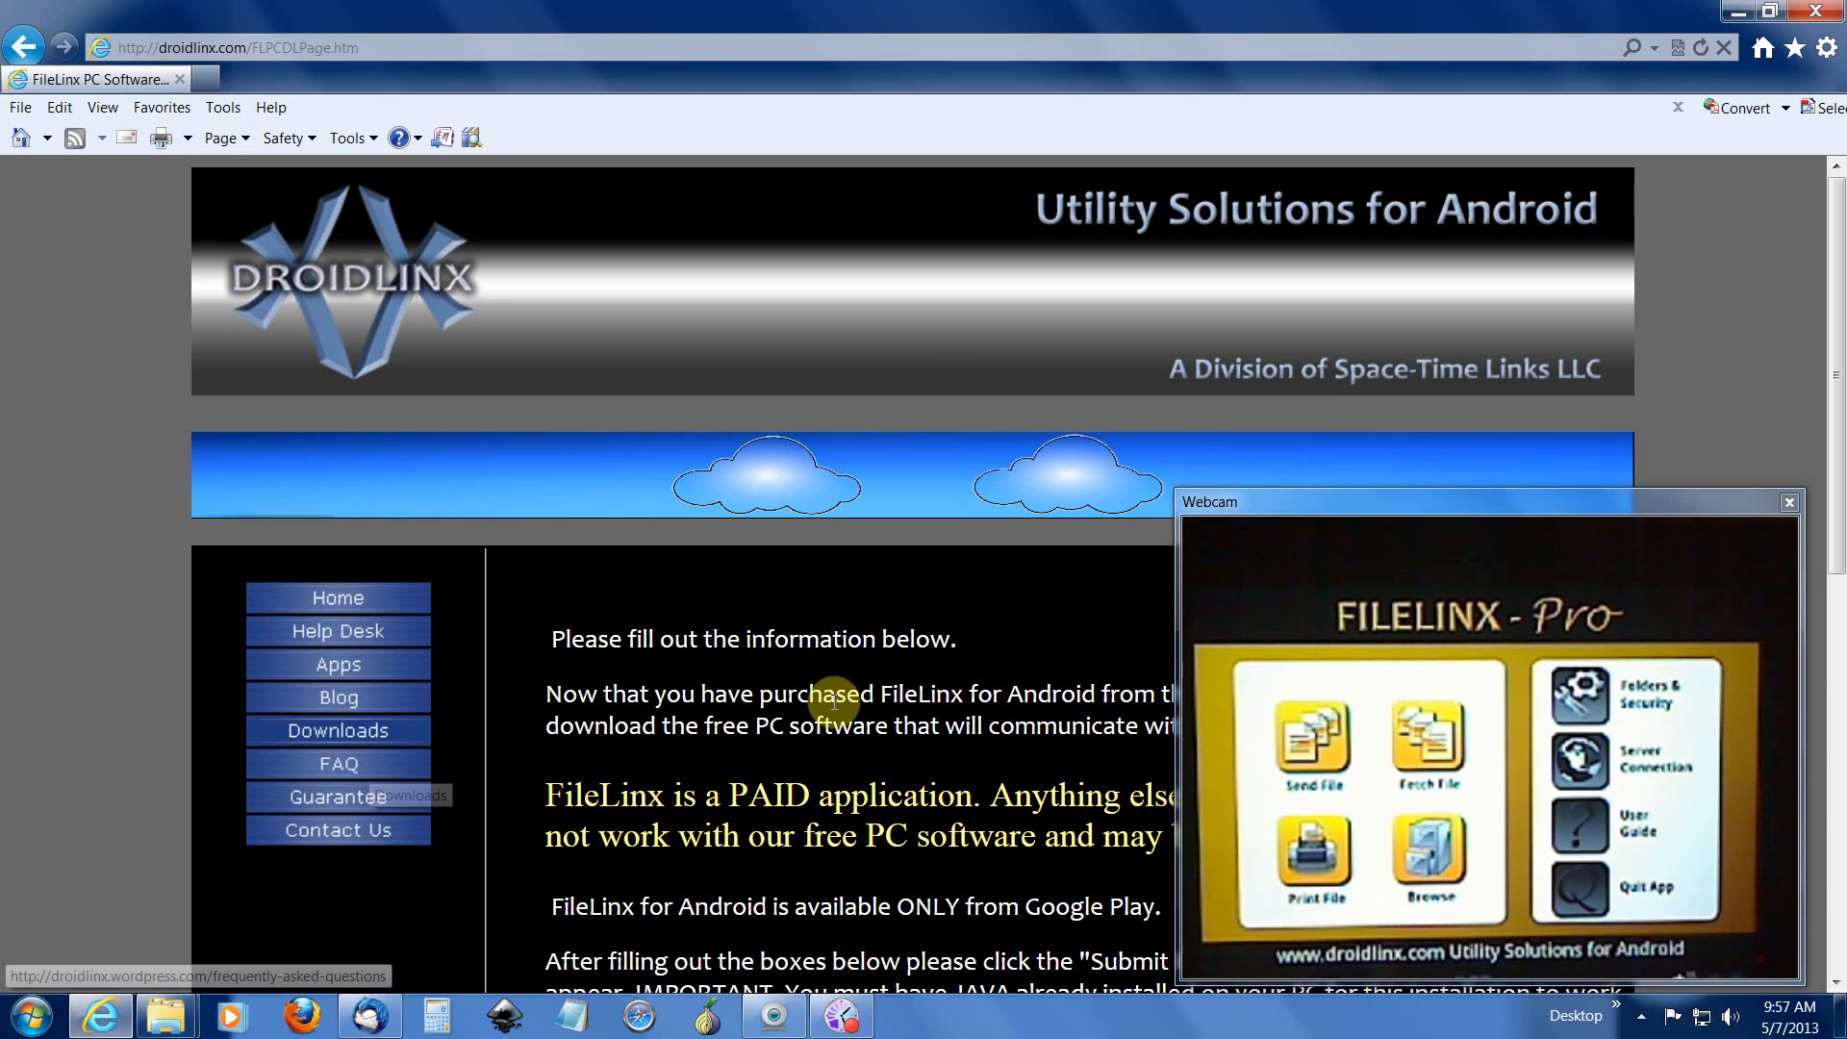
{"action": "scroll", "coordinate": [876, 698], "scroll_direction": "down", "scroll_amount": 7}
Step: Fill in the signup form's first name, last name and e-mail address fields
{"action": "left_click", "coordinate": [927, 507]}
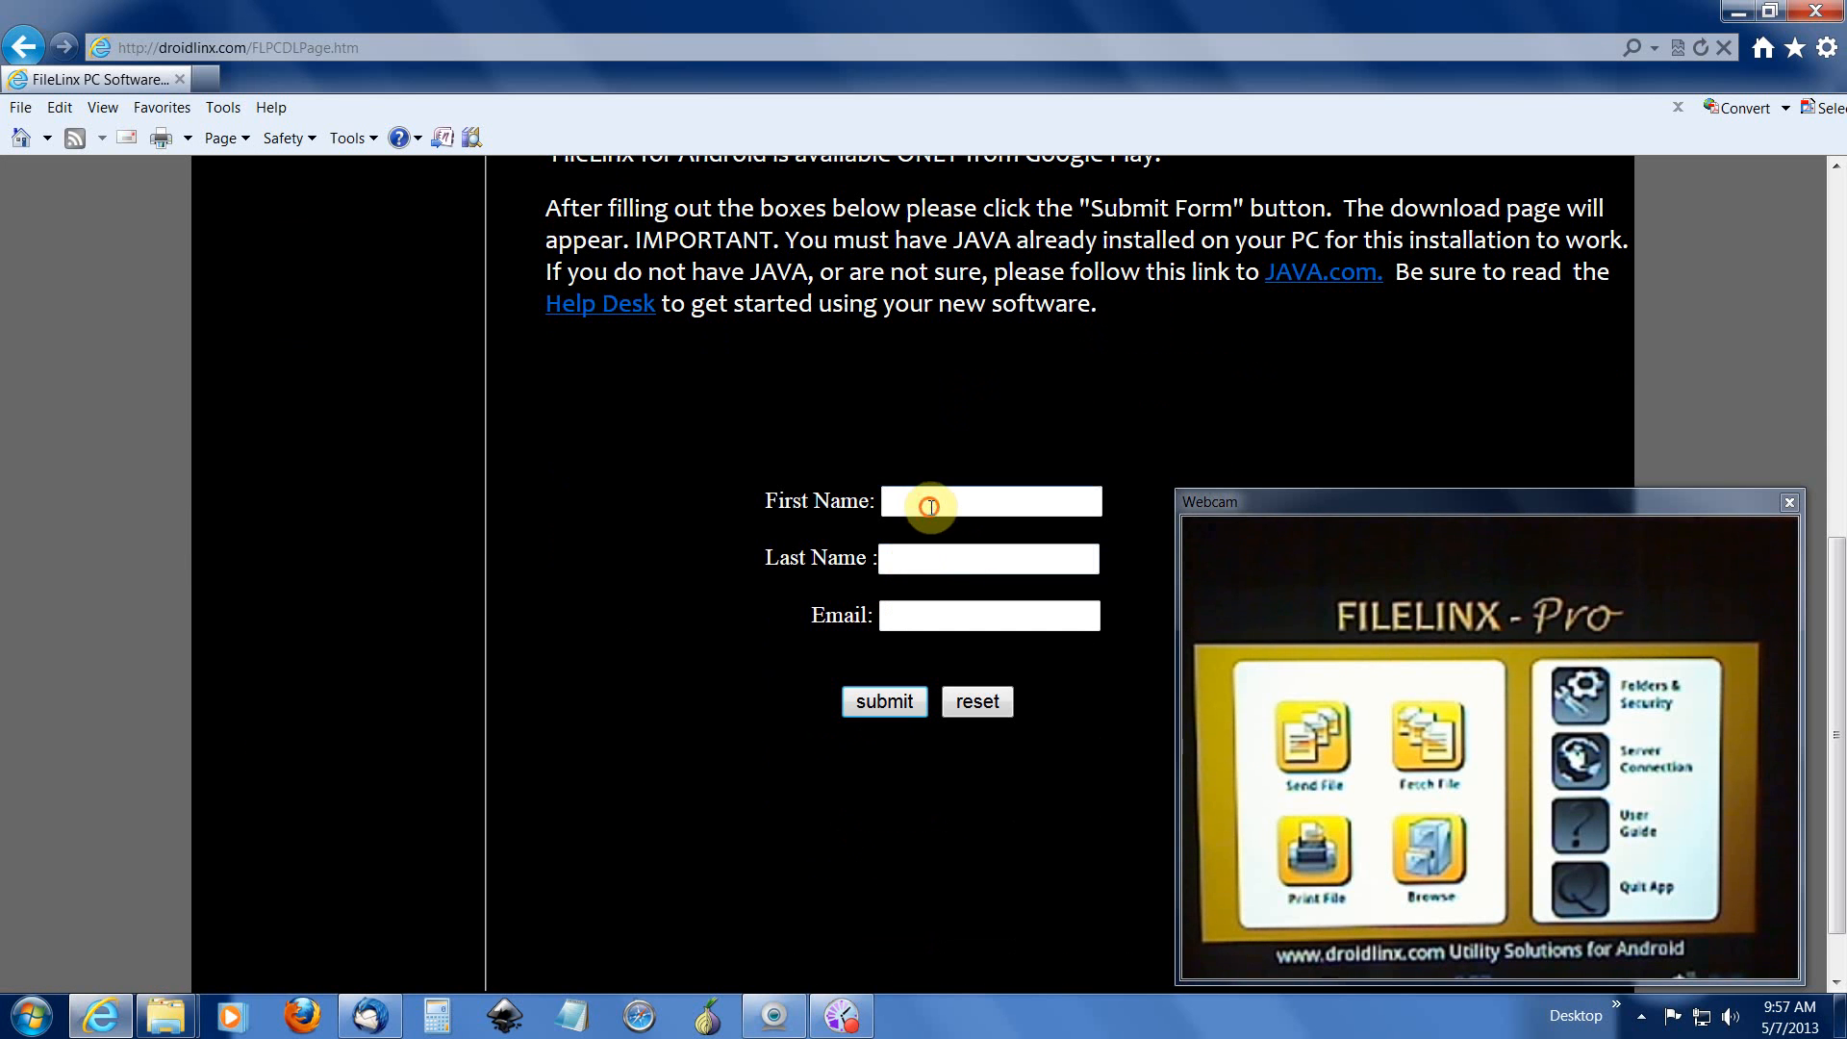
{"action": "type", "text": "john"}
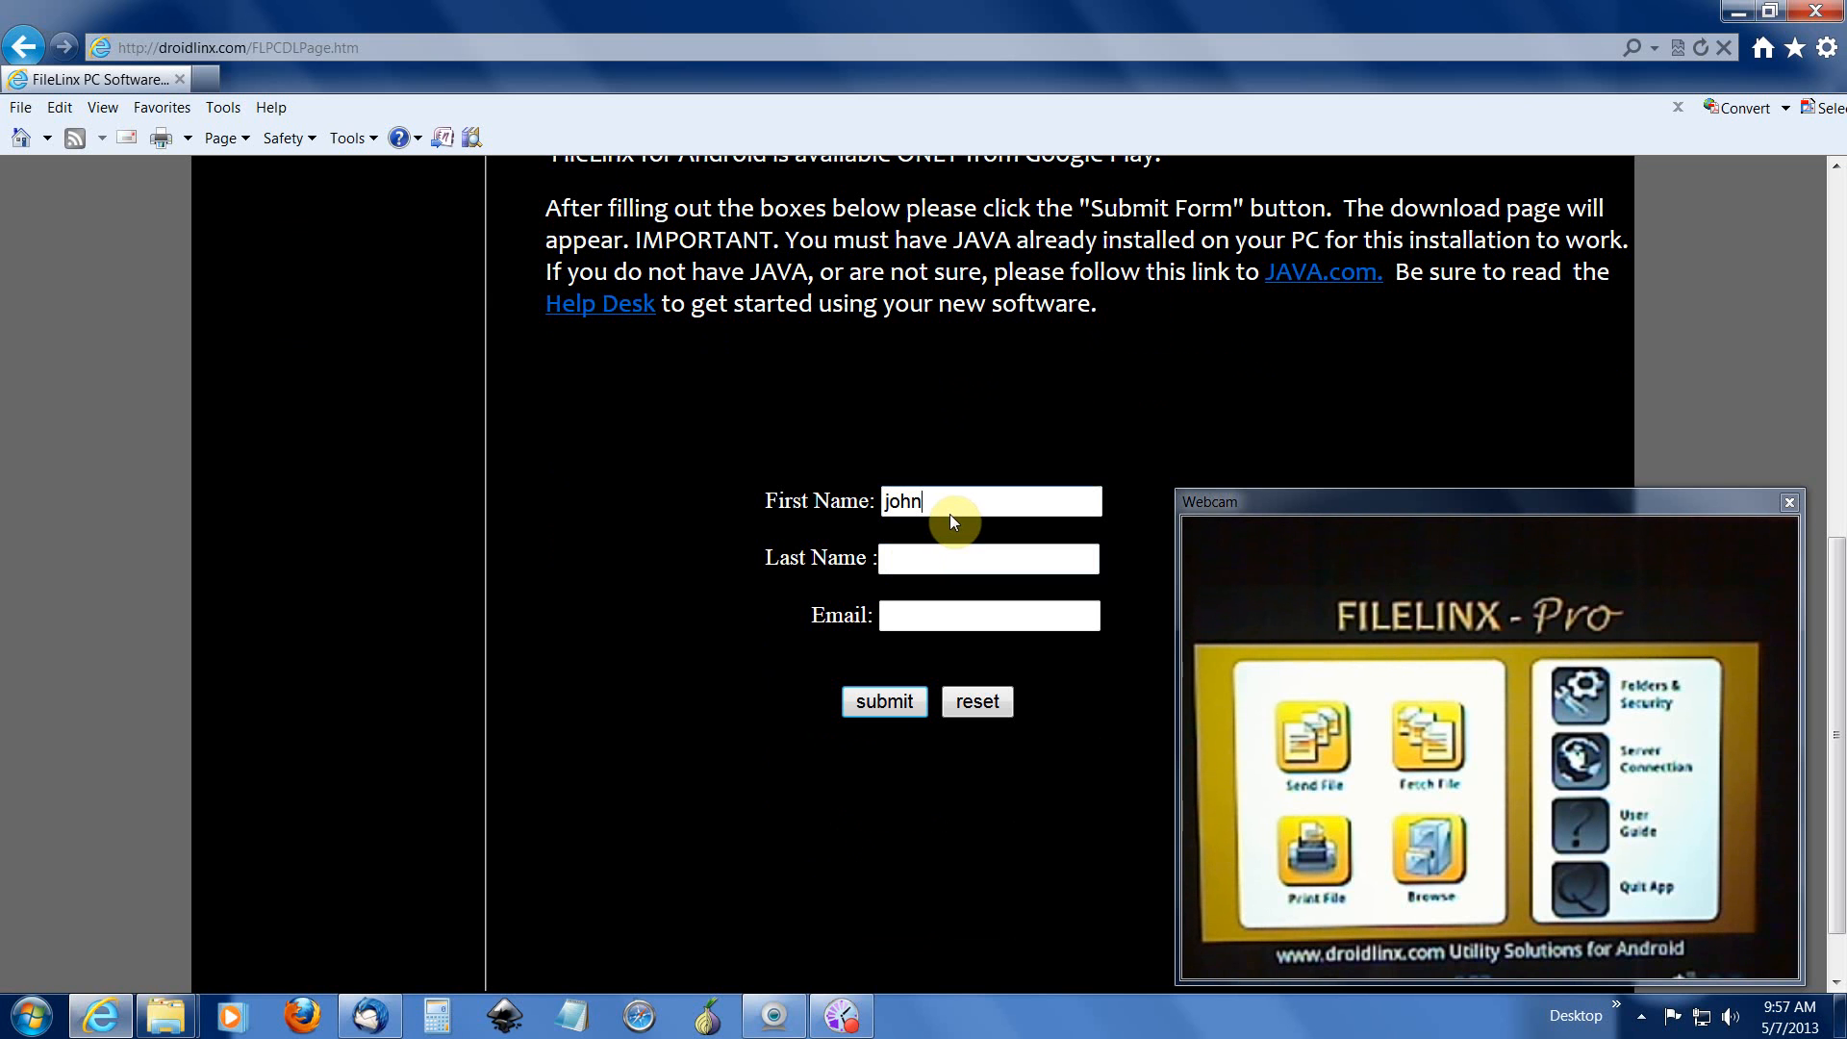
{"action": "key", "text": "Tab"}
{"action": "type", "text": "doe"}
{"action": "key", "text": "Tab"}
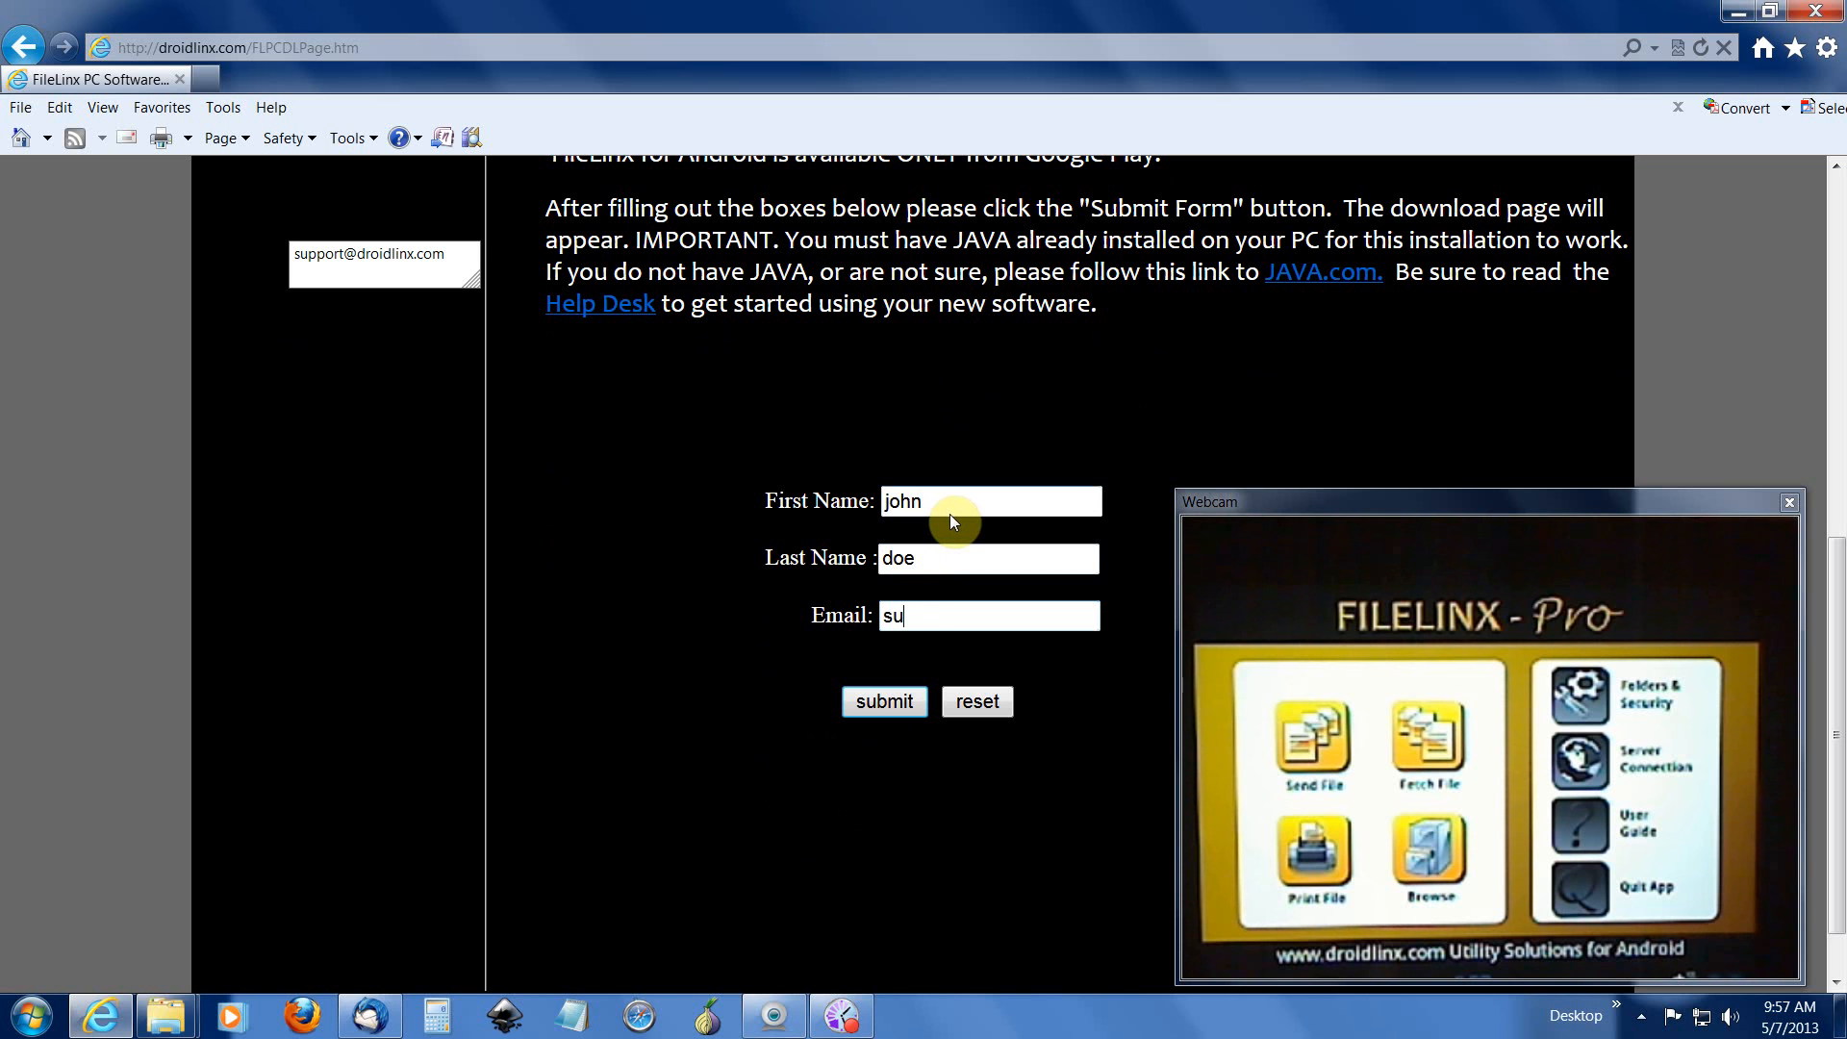
{"action": "key", "text": "Tab"}
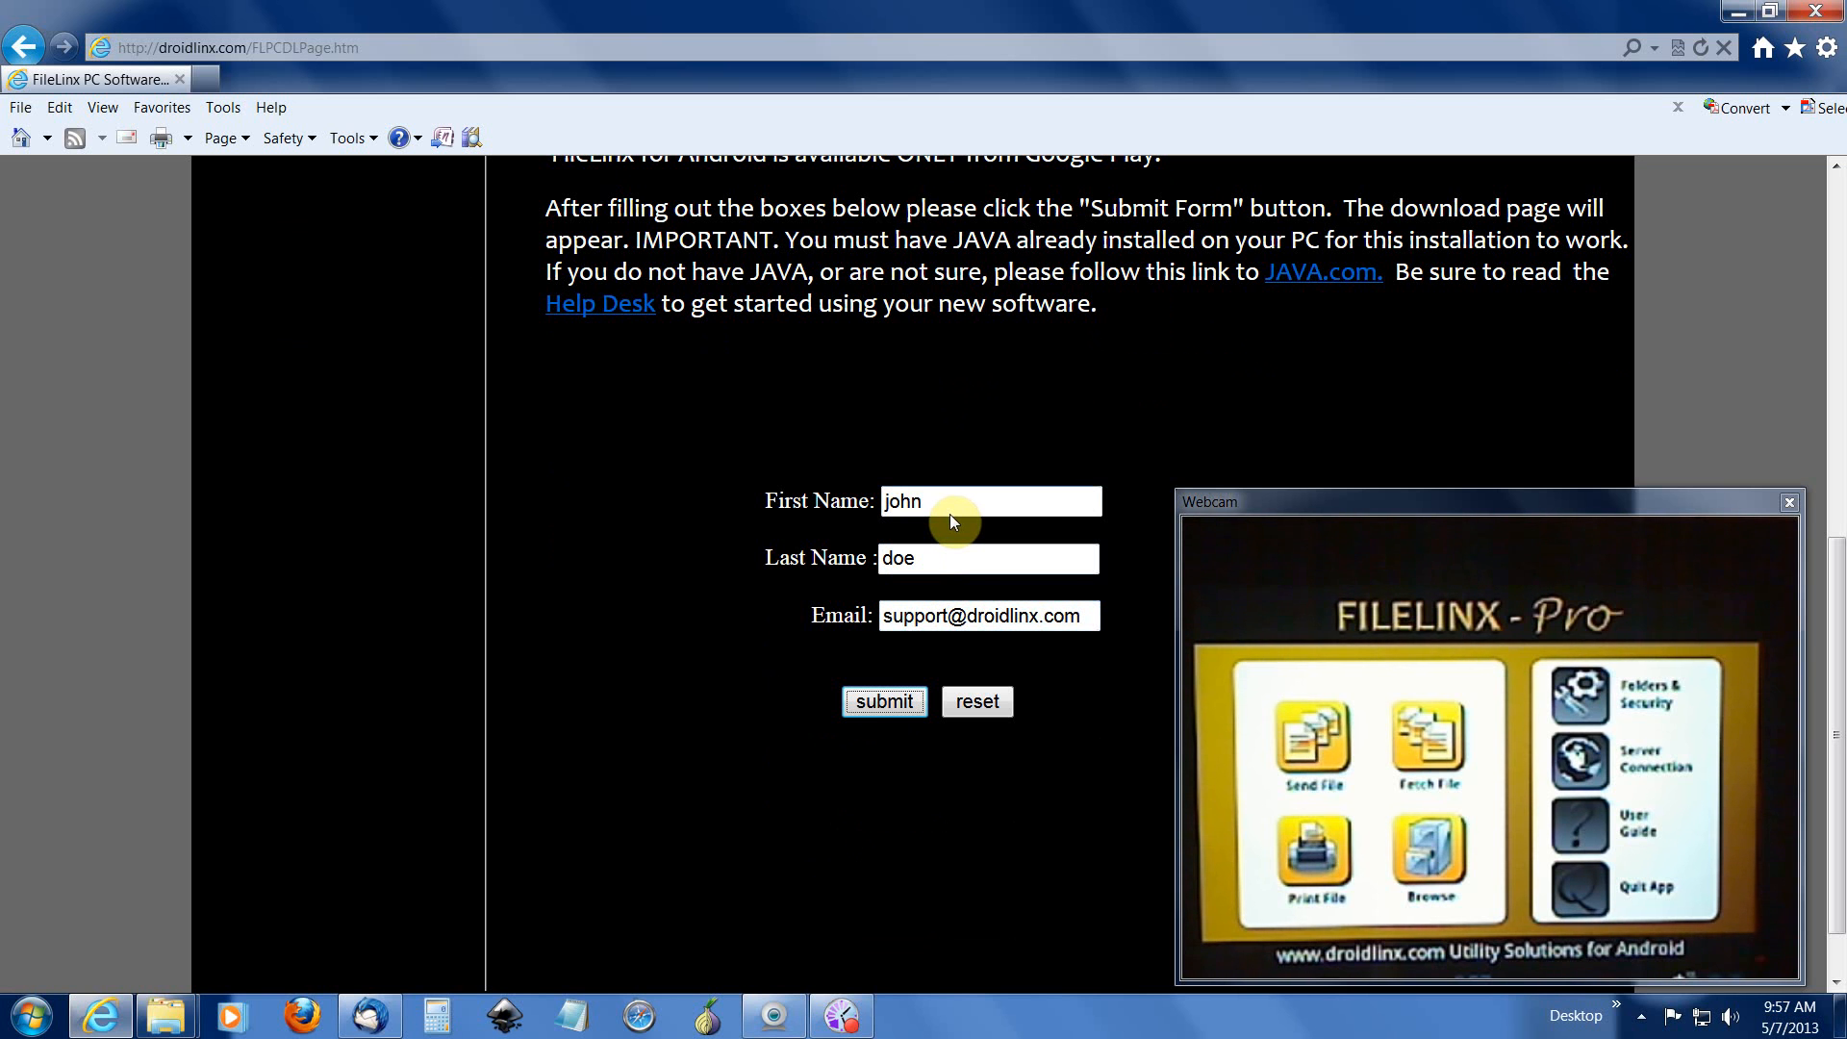
Step: Submit the signup form and download FileLinx Pro with its Download Software Now! button
{"action": "key", "text": "Return"}
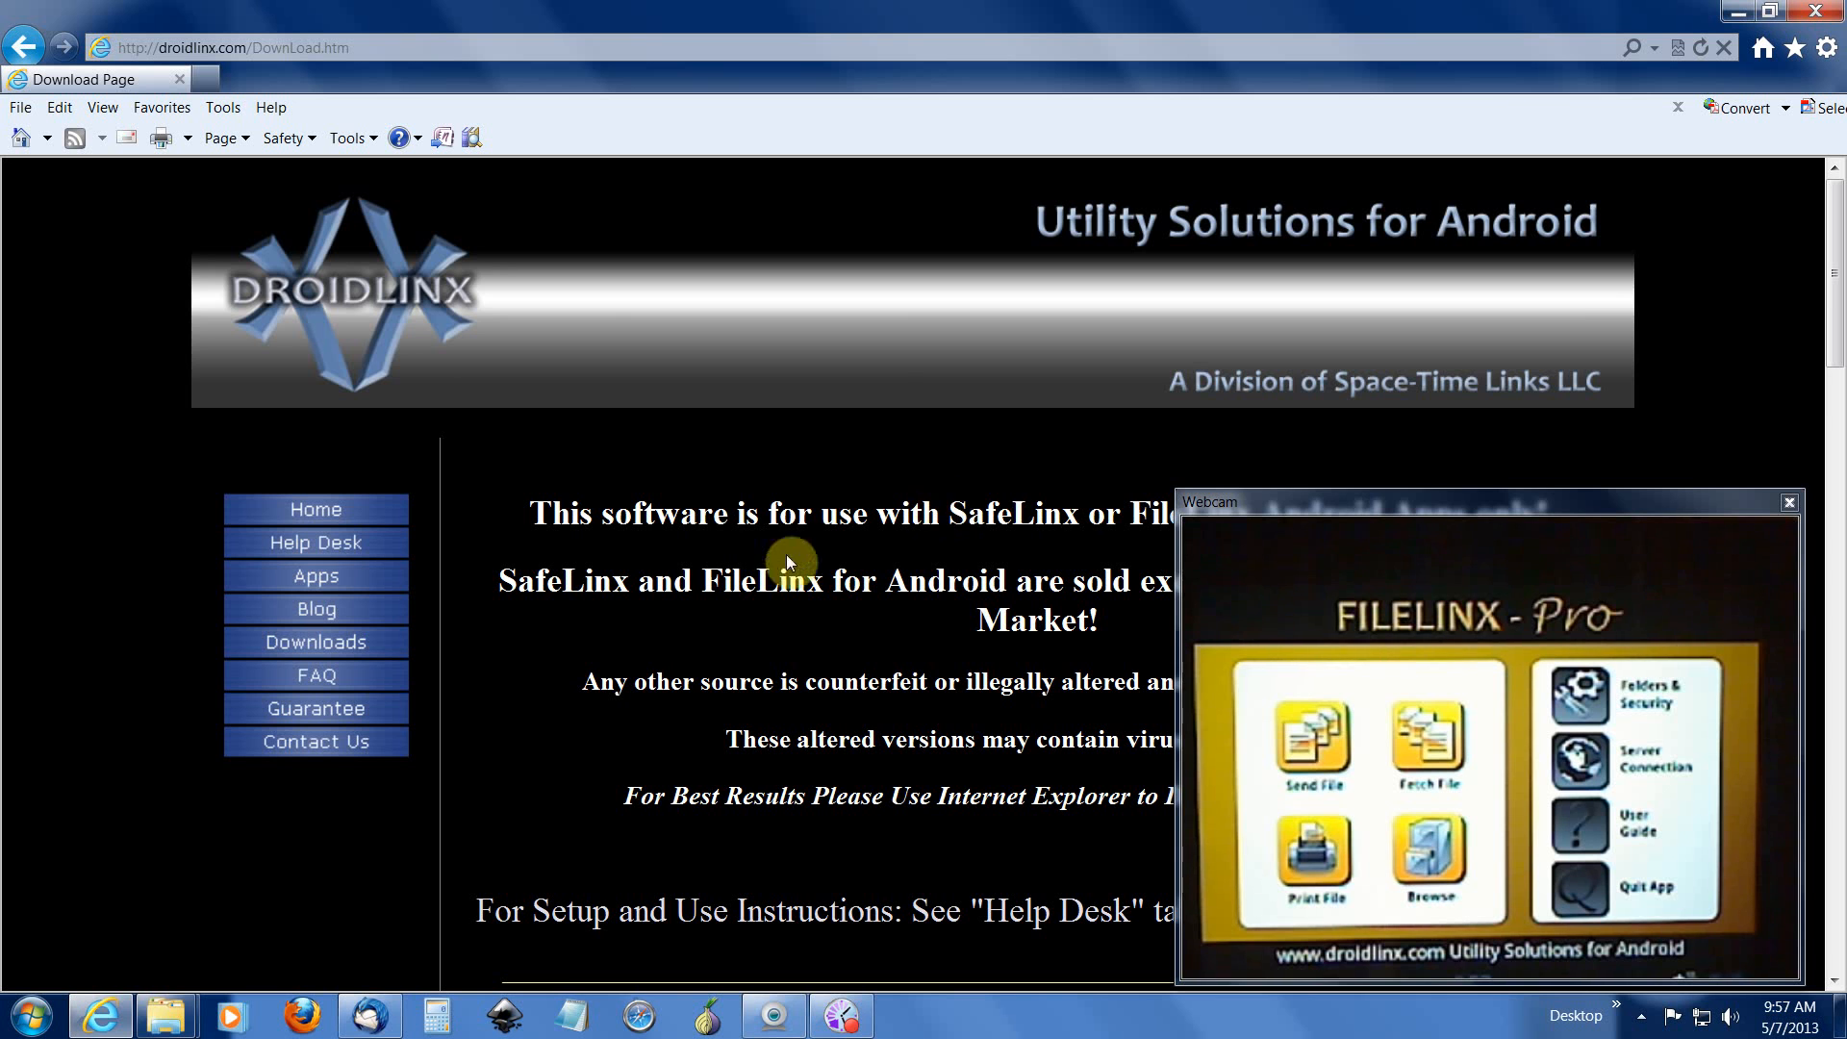
{"action": "scroll", "coordinate": [752, 551], "scroll_direction": "down", "scroll_amount": 9}
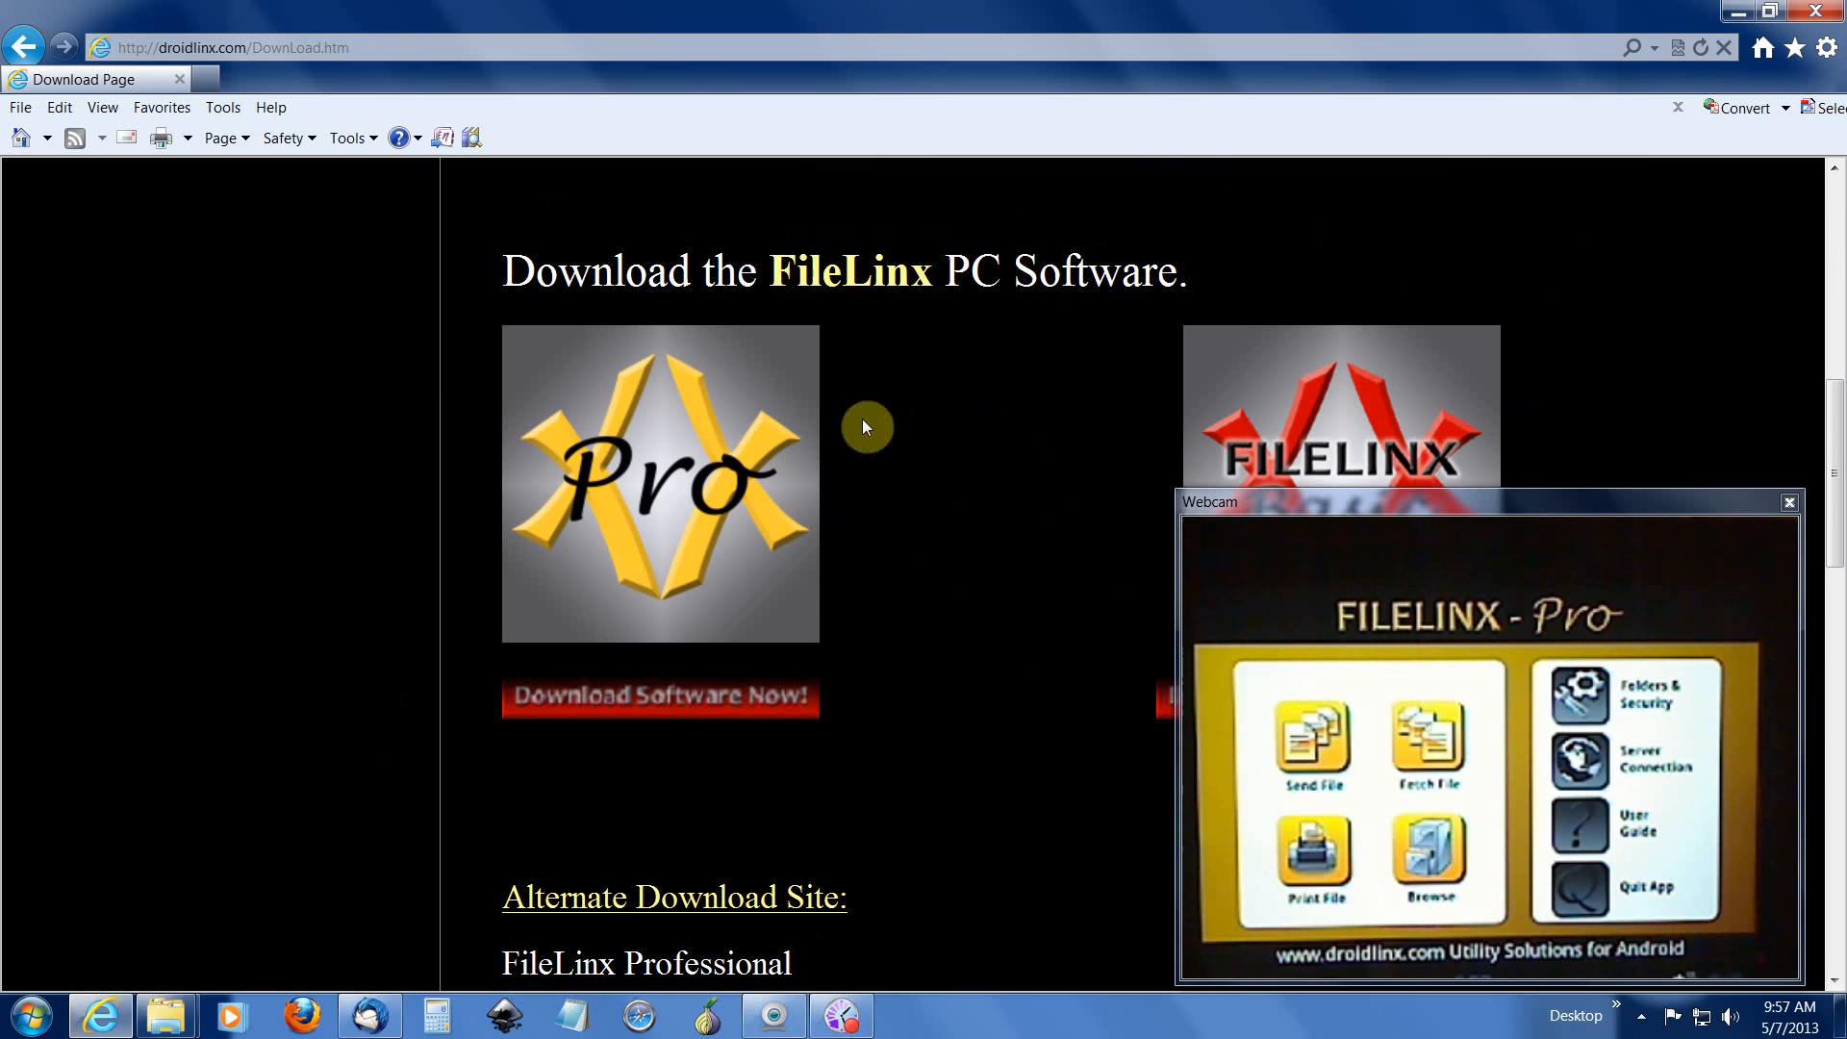
{"action": "scroll", "coordinate": [896, 451], "scroll_direction": "down", "scroll_amount": 3}
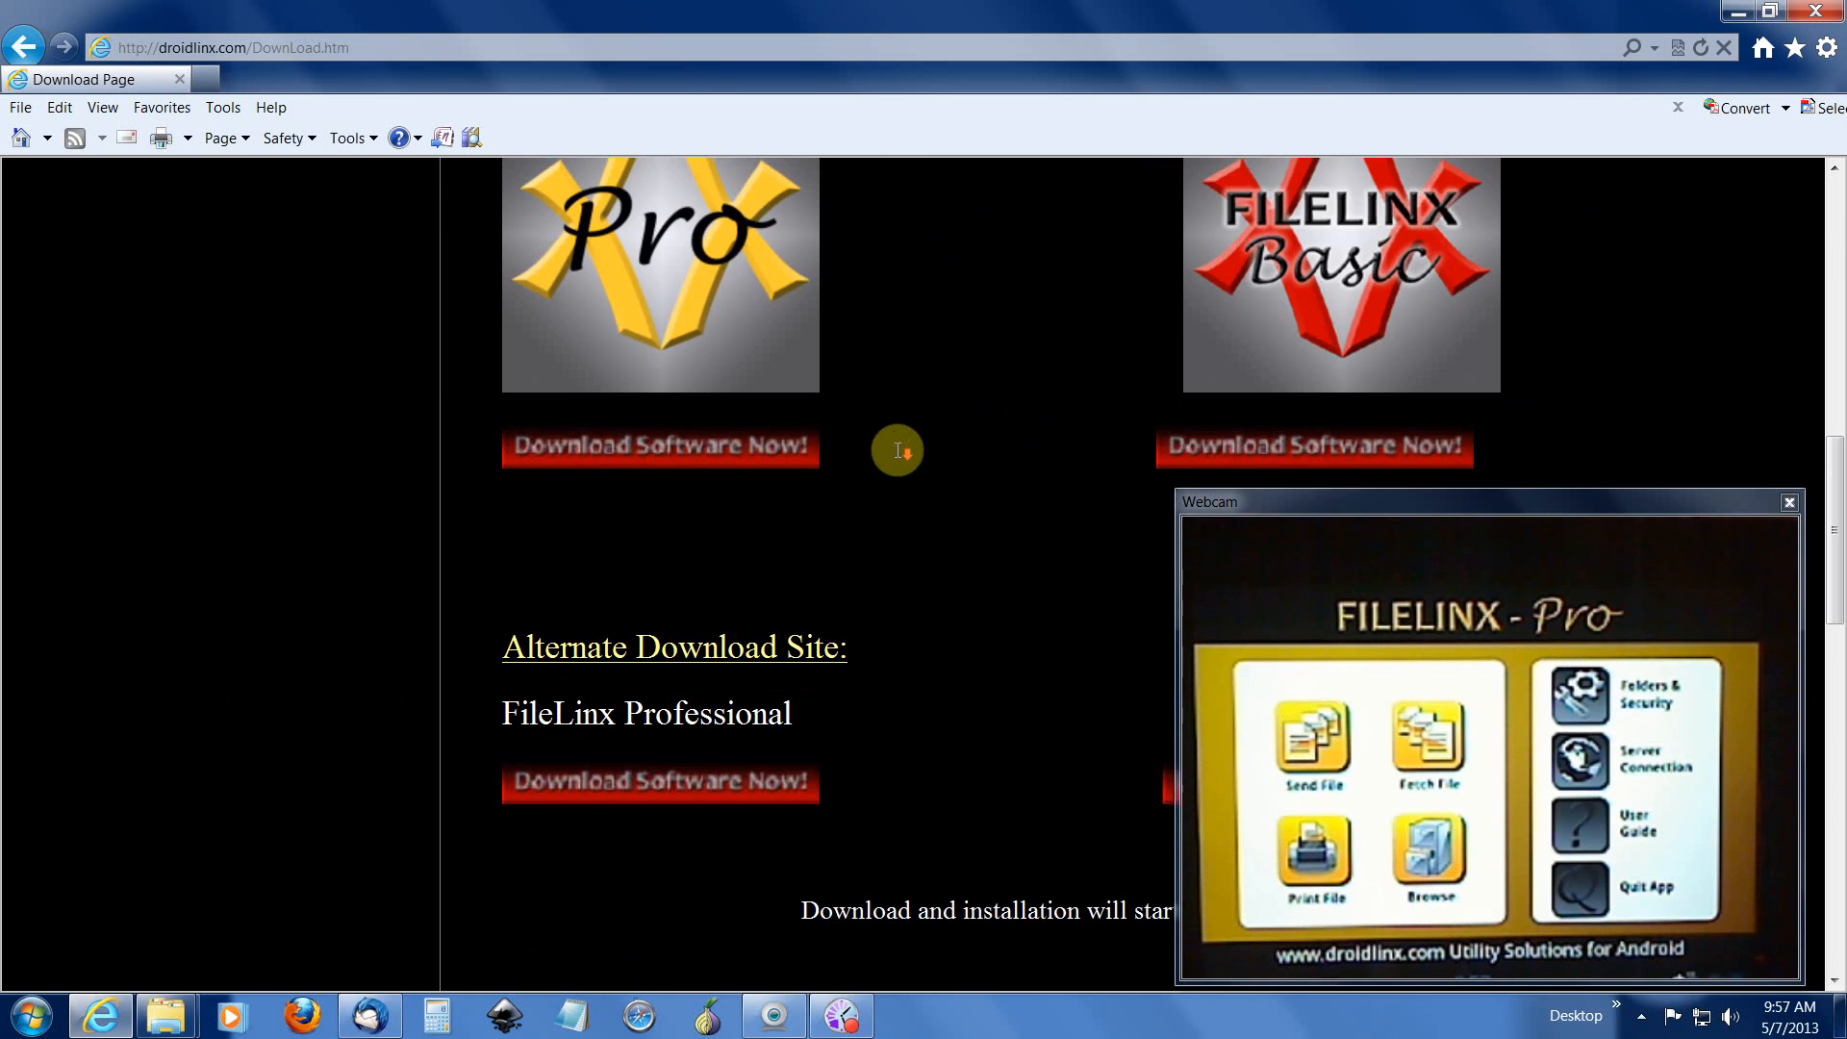
{"action": "scroll", "coordinate": [894, 452], "scroll_direction": "up", "scroll_amount": 3}
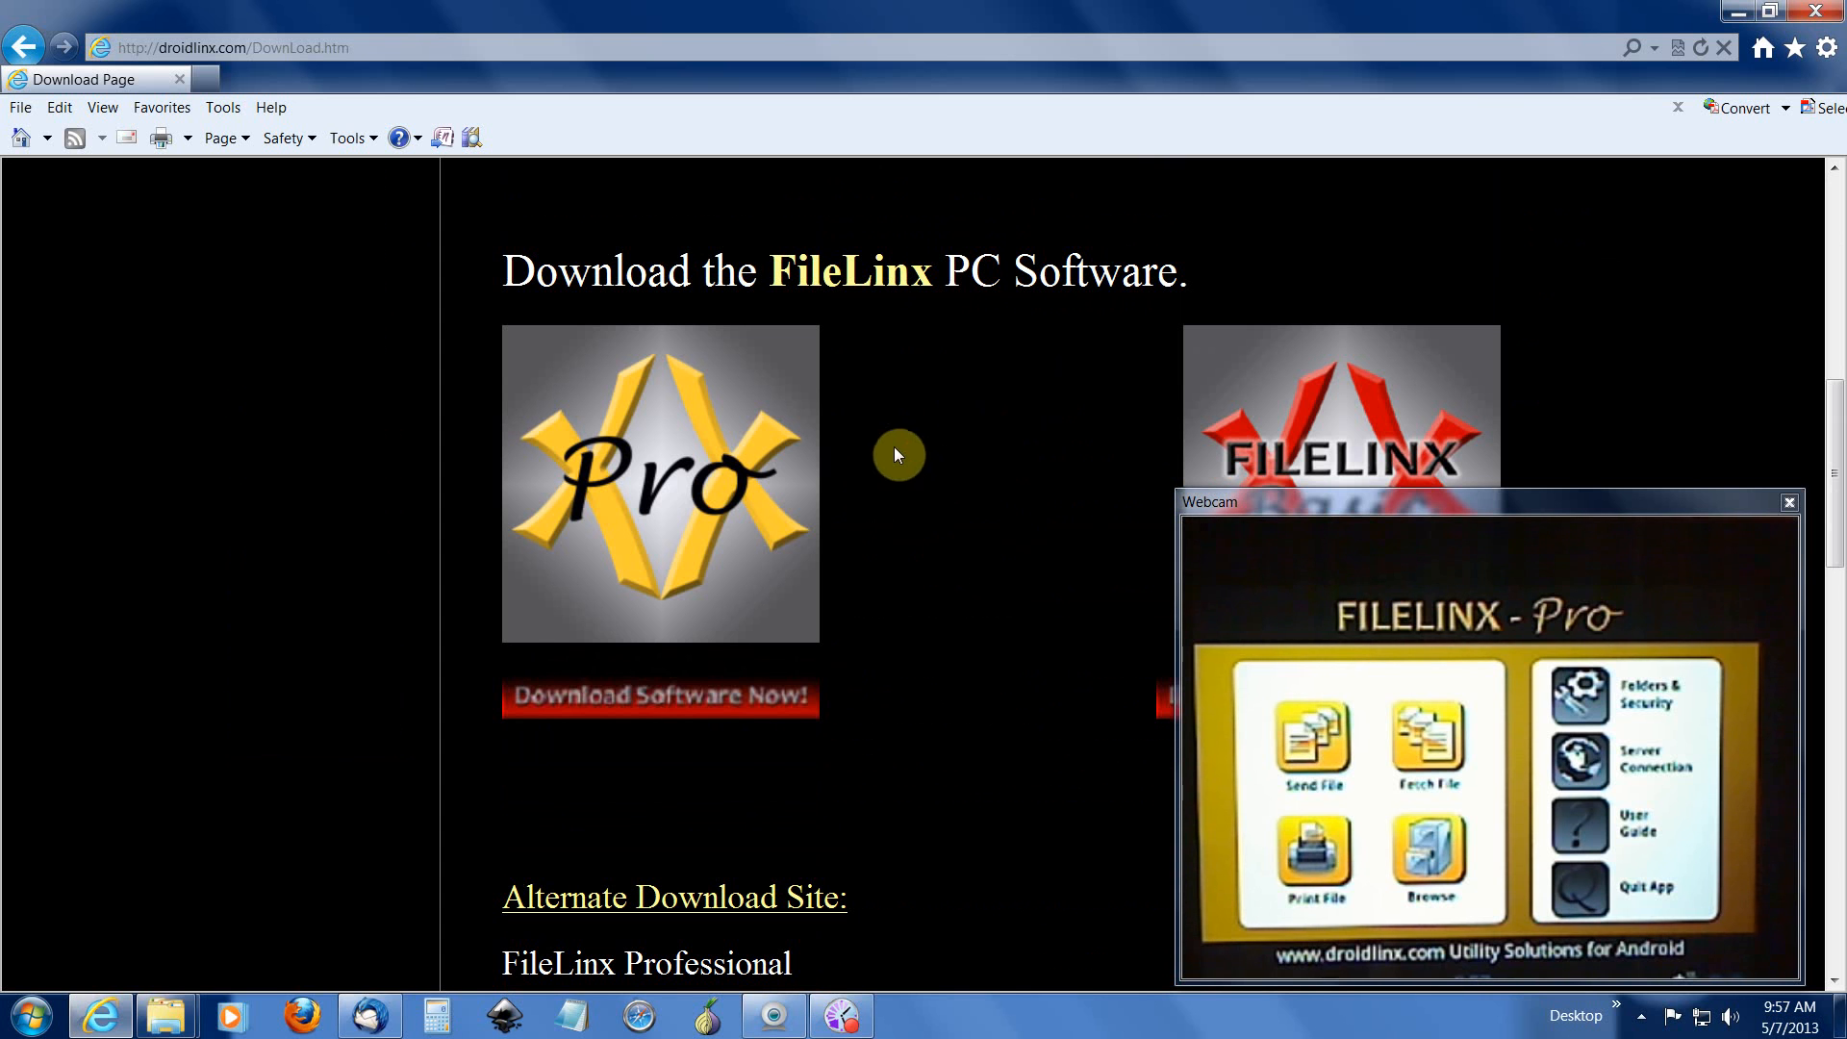
{"action": "left_click", "coordinate": [645, 703]}
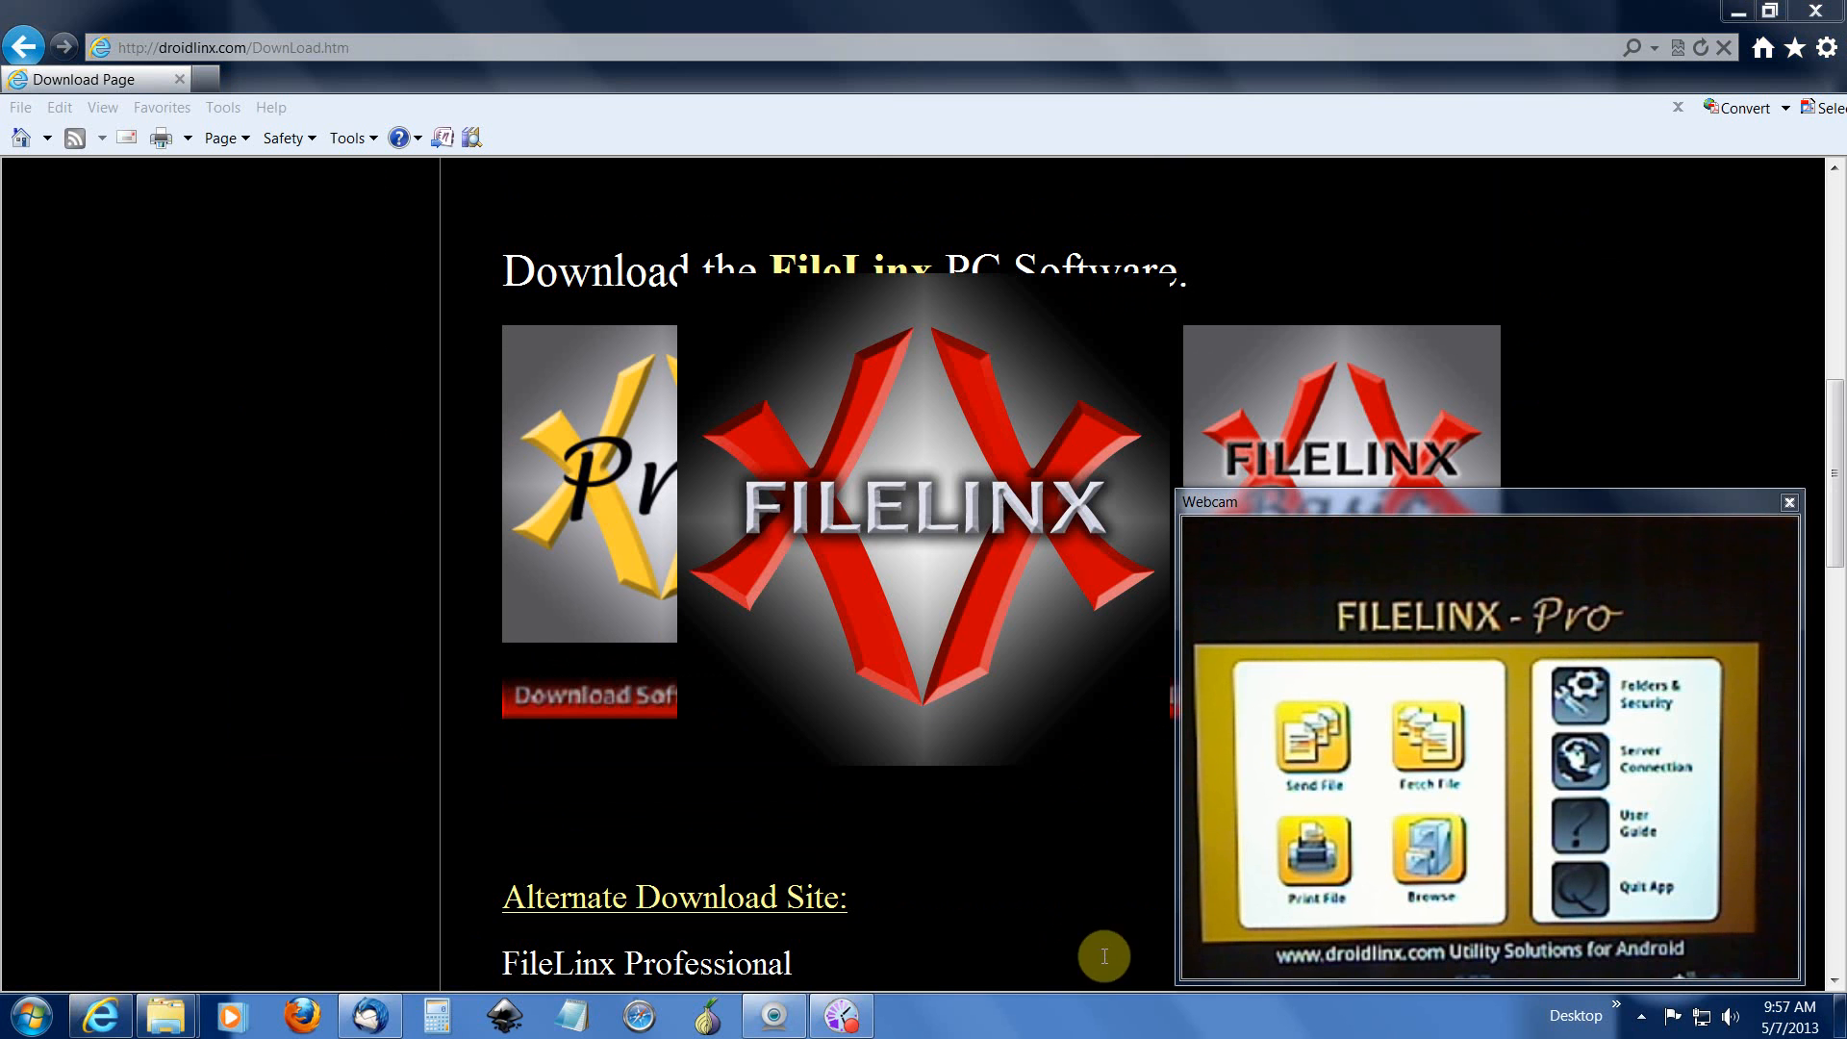
{"action": "left_click_drag", "start_coordinate": [1528, 498], "coordinate": [1636, 411]}
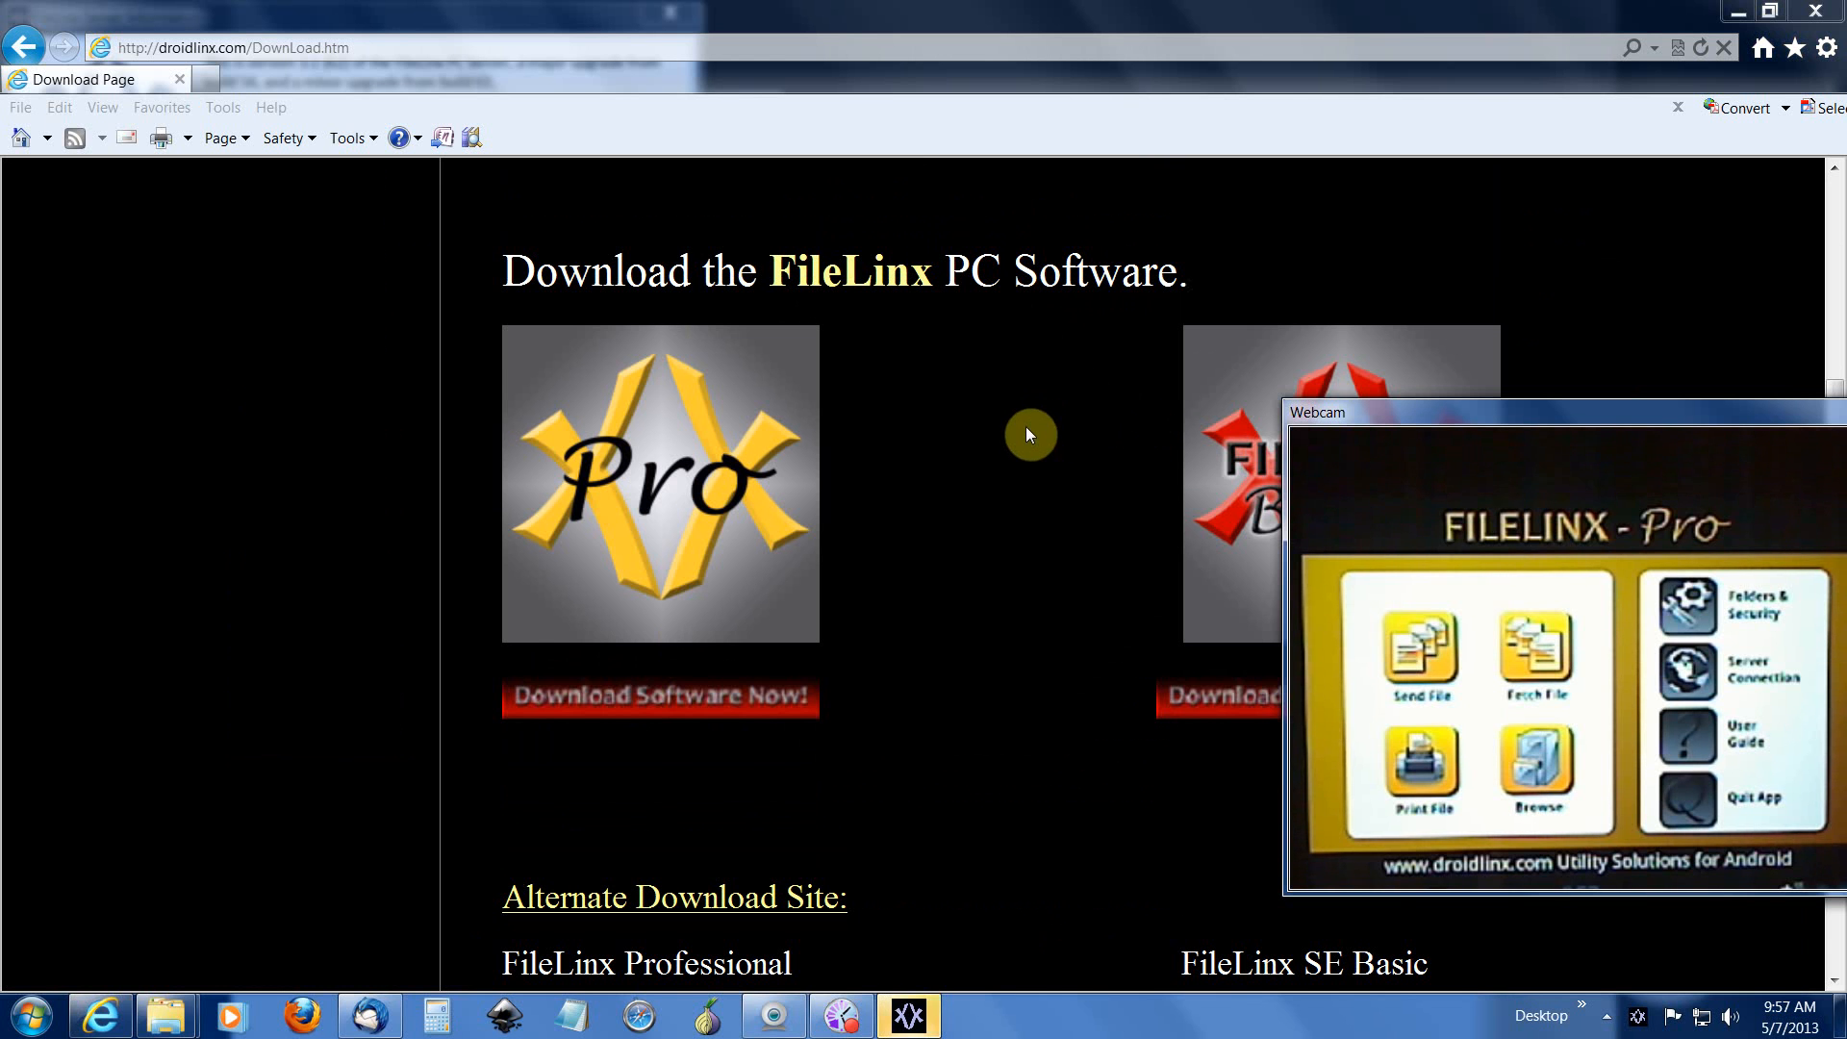
Step: Minimize the browser, set 'Do not show this message again', acknowledge the PhotoLinx path error and dismiss the notice
{"action": "left_click", "coordinate": [1732, 14]}
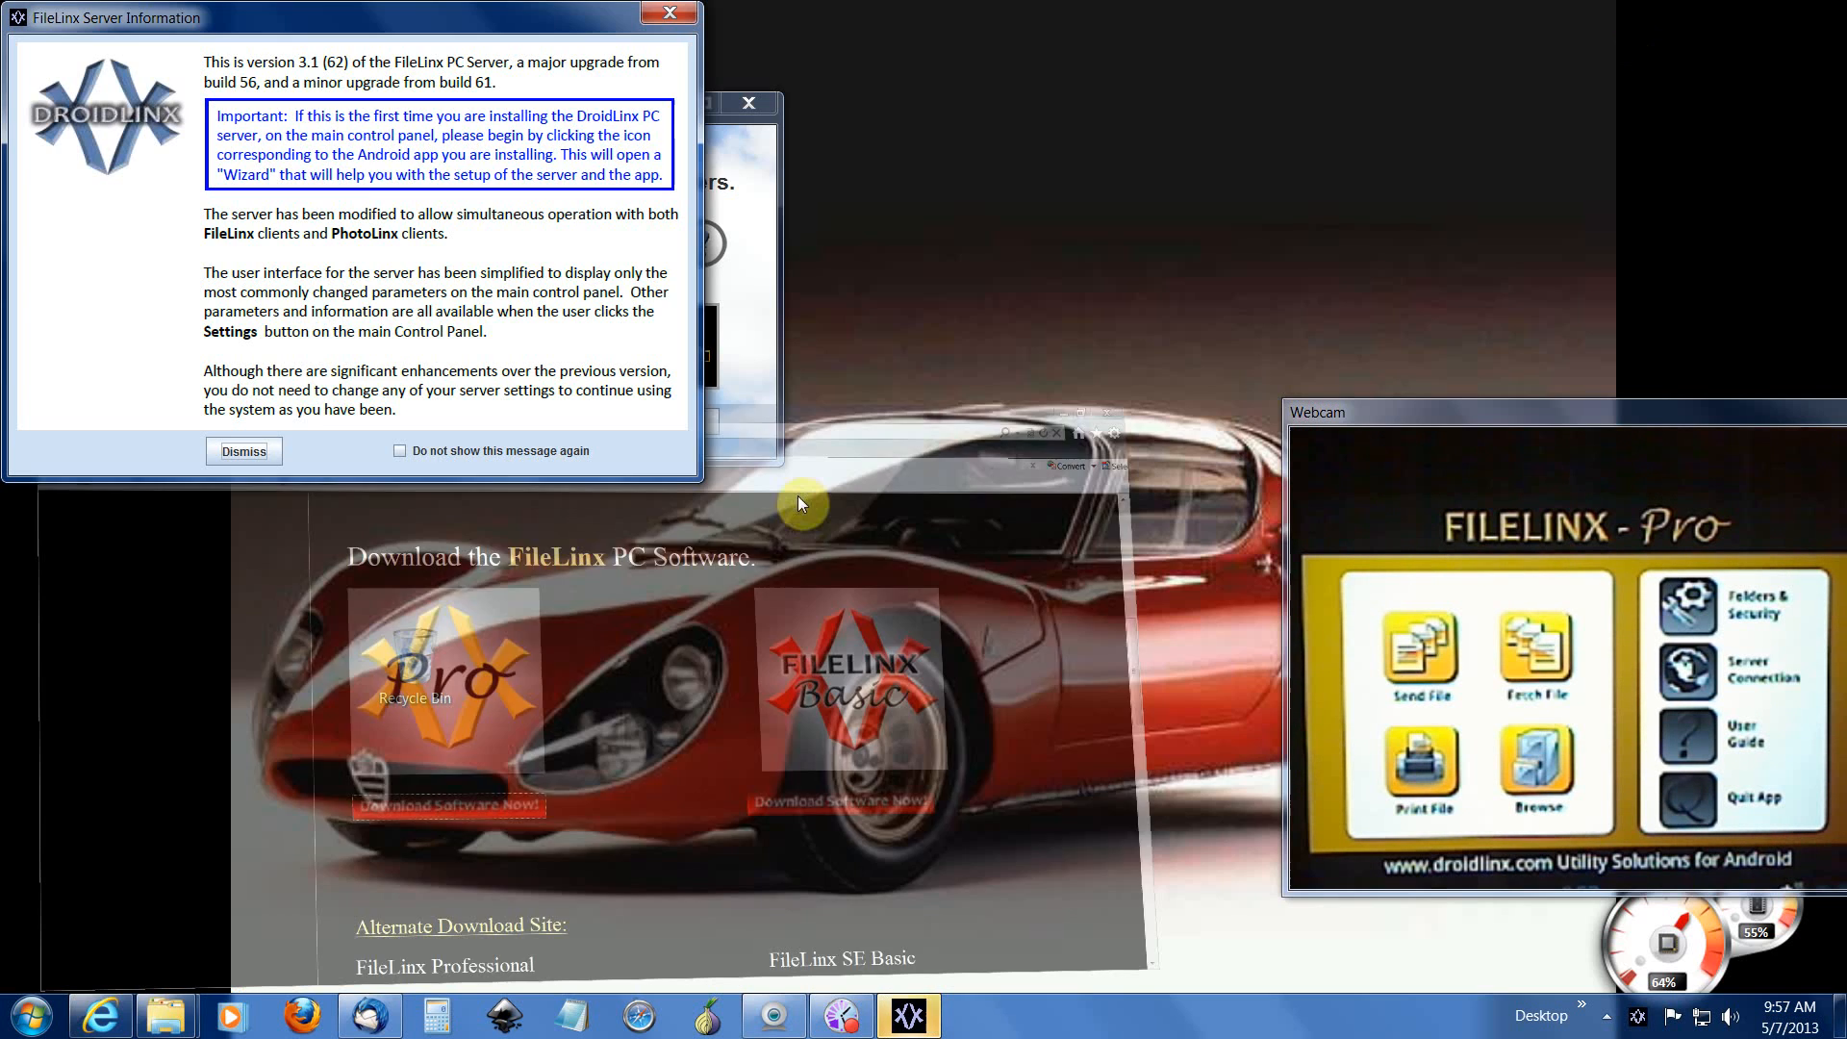
{"action": "left_click_drag", "start_coordinate": [418, 14], "coordinate": [899, 44]}
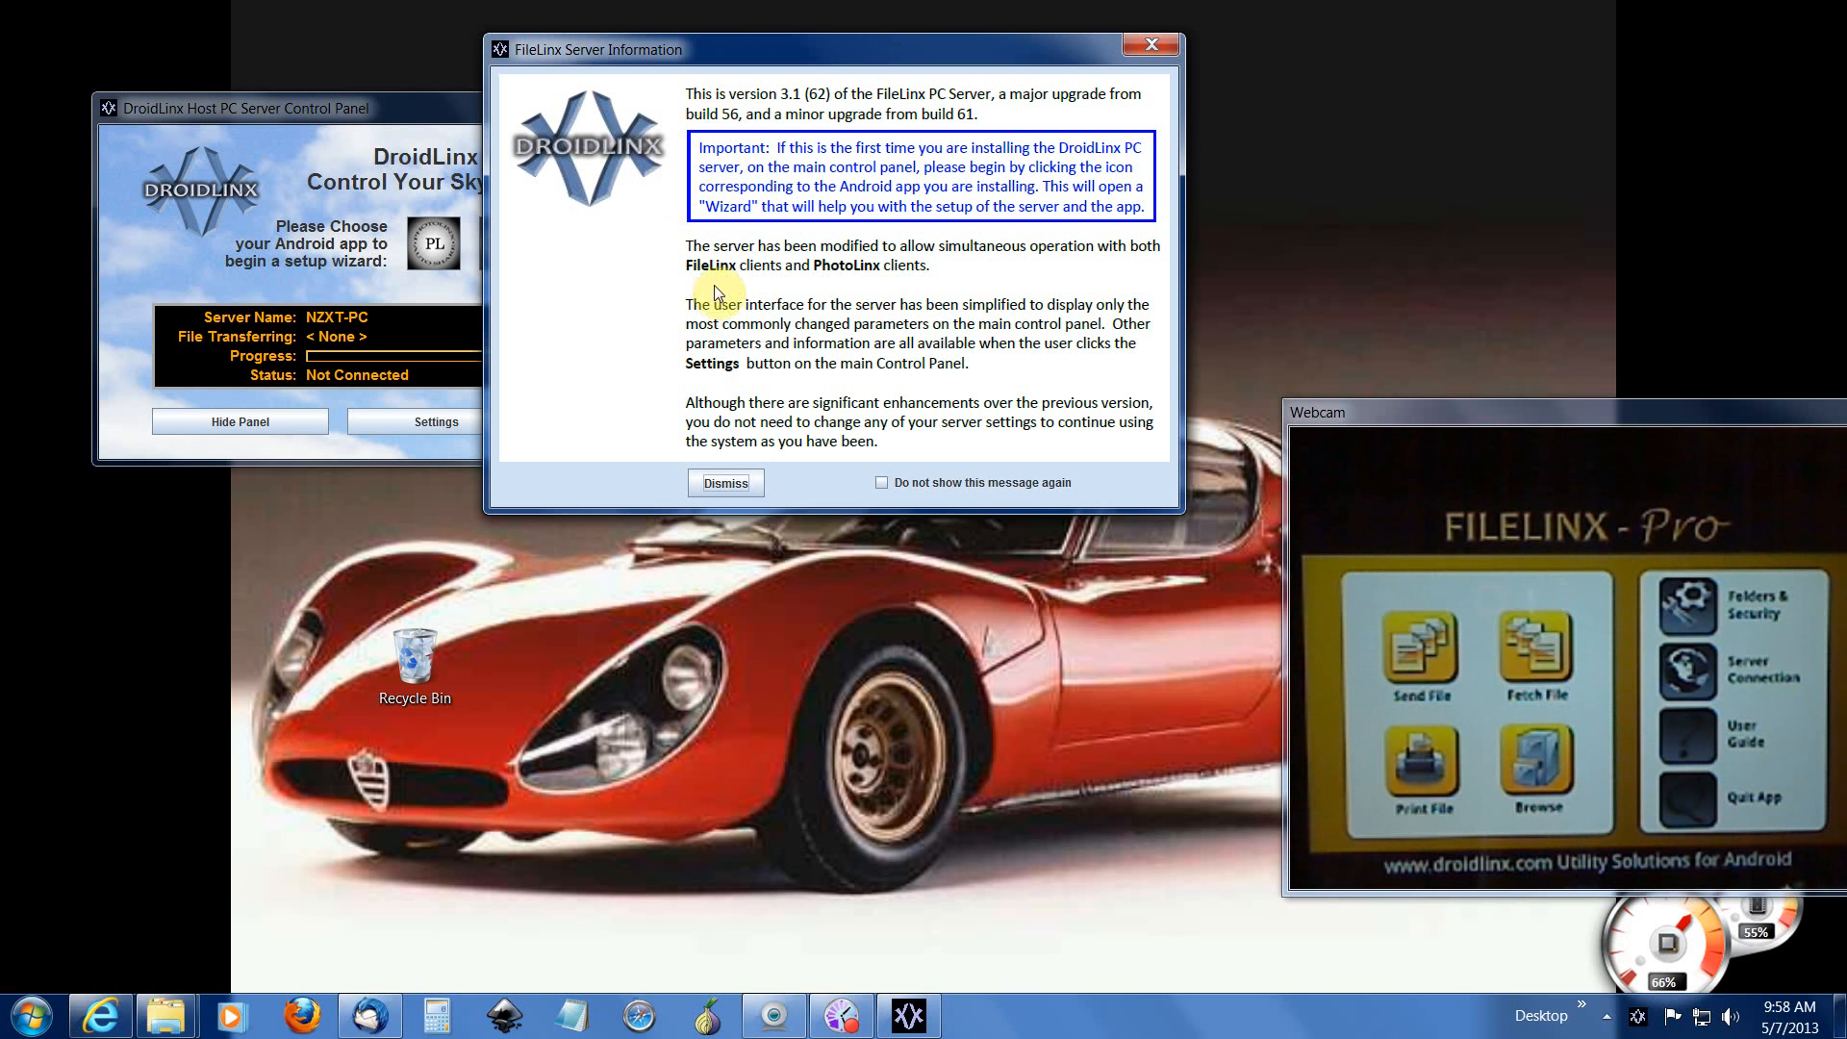
{"action": "left_click", "coordinate": [882, 481]}
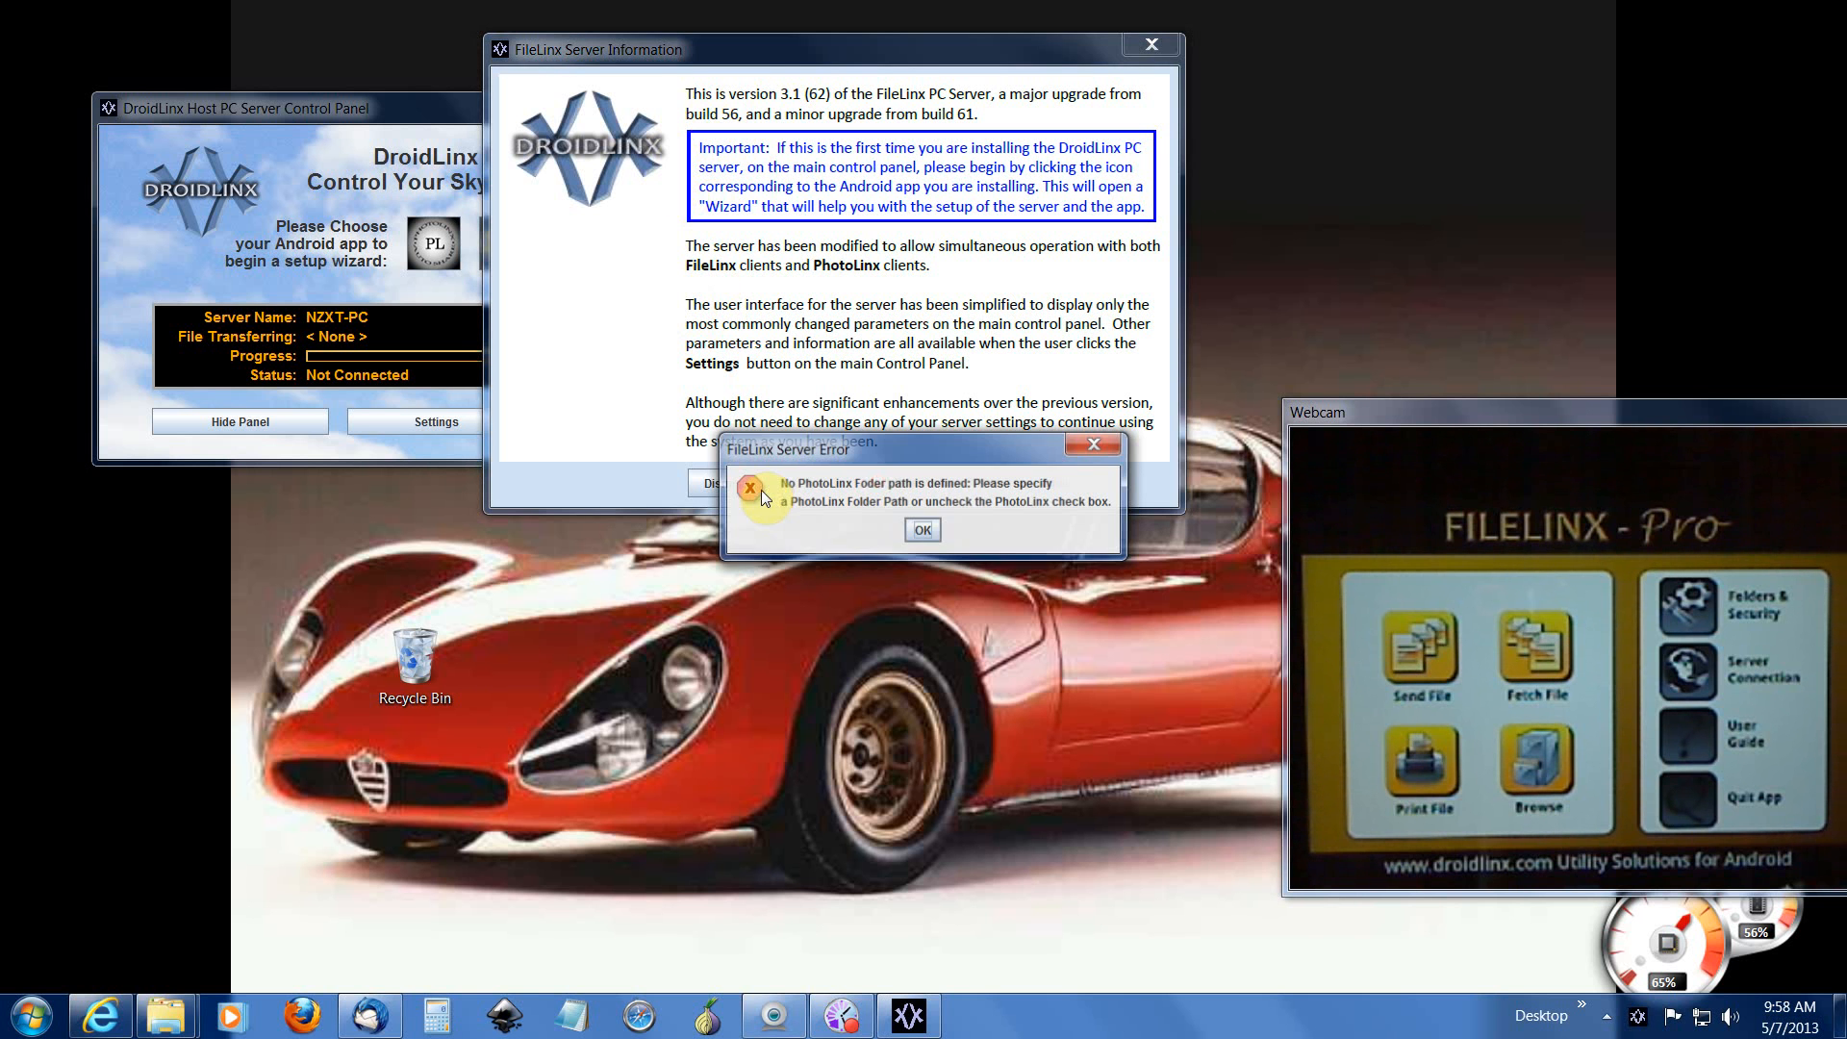
{"action": "left_click", "coordinate": [920, 532]}
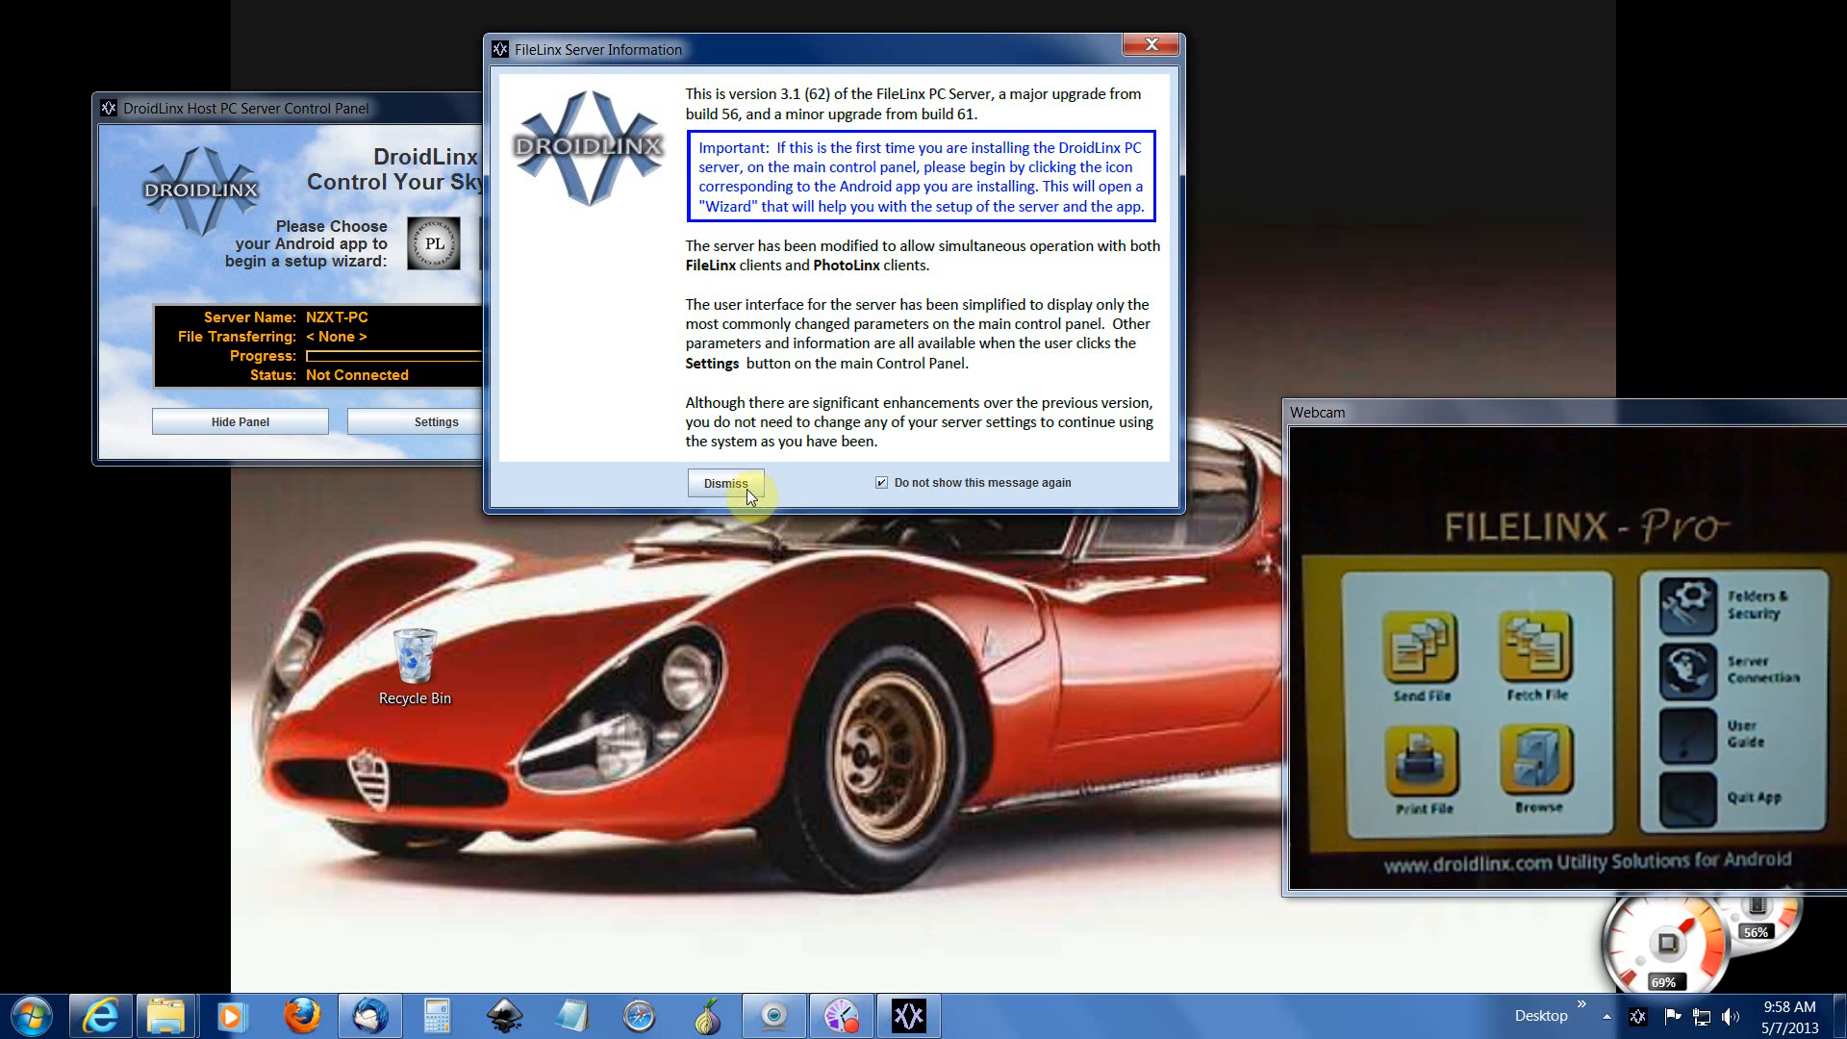
{"action": "left_click", "coordinate": [739, 483]}
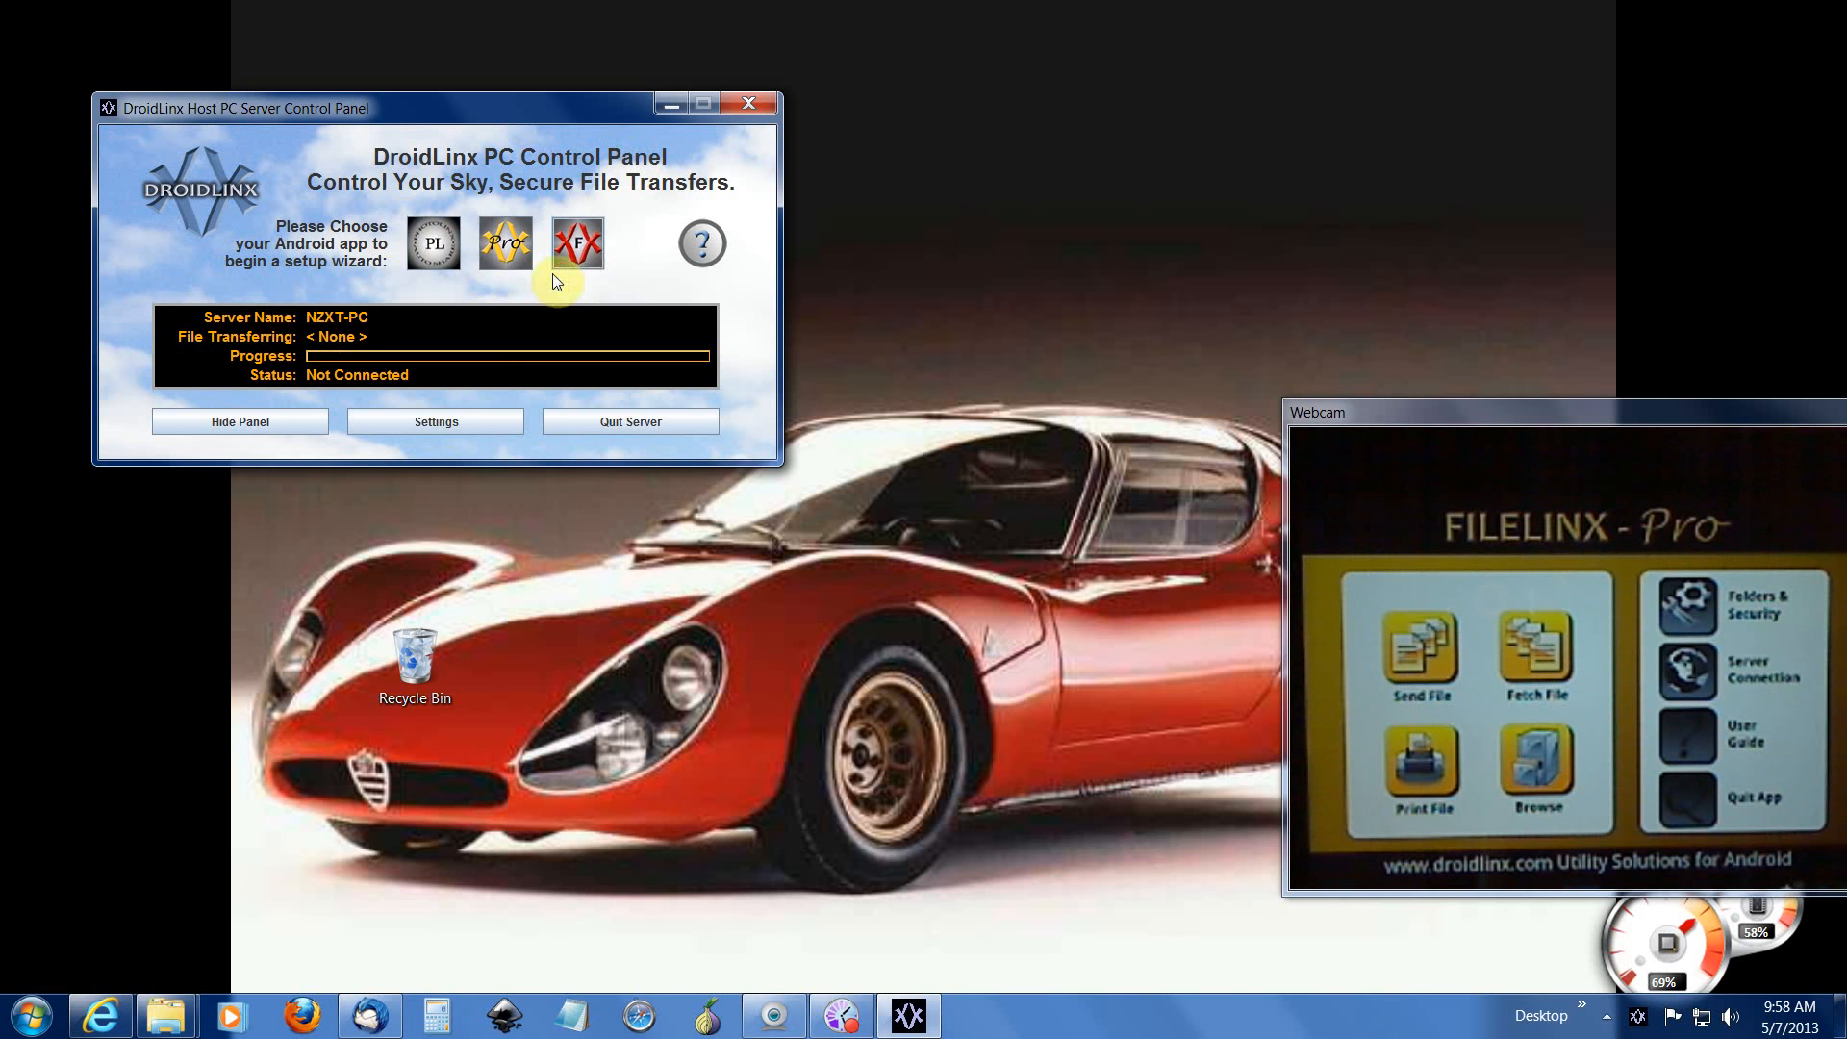
Step: Launch the FileLinx Pro setup wizard and accept the preset username and password
{"action": "left_click", "coordinate": [507, 254]}
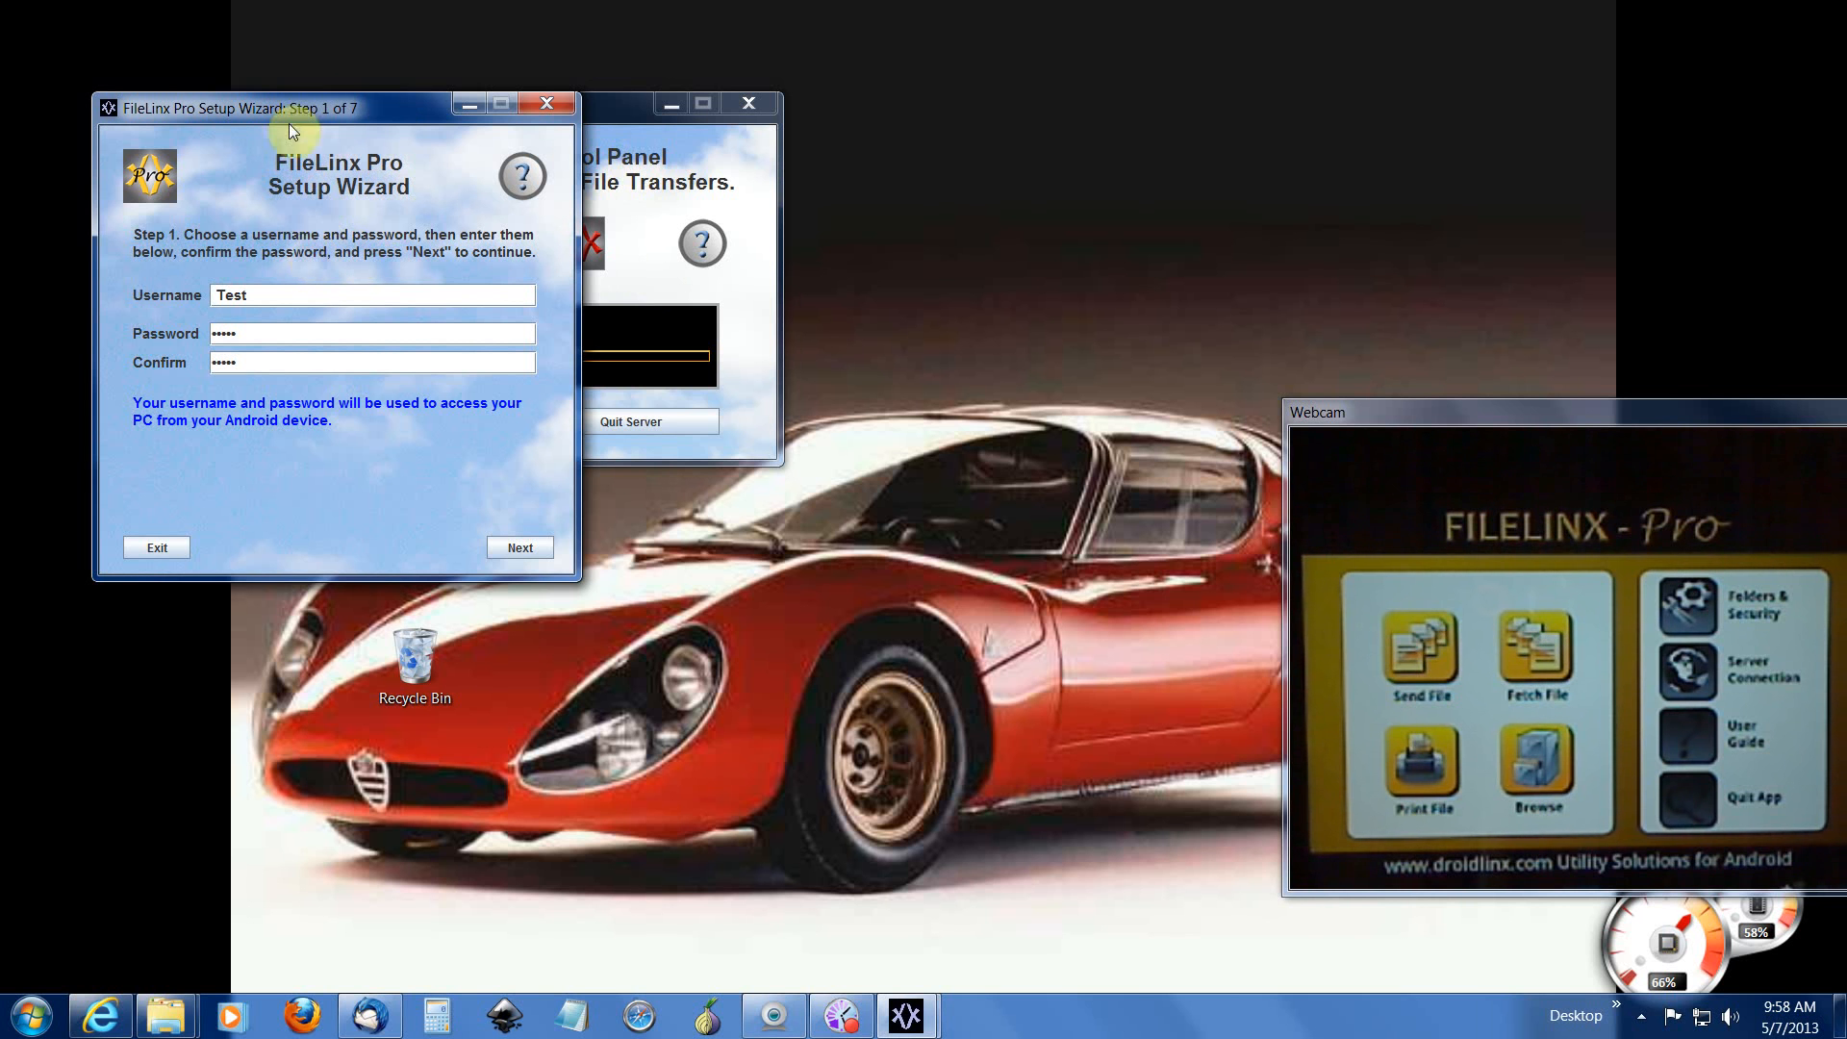
{"action": "left_click", "coordinate": [390, 106]}
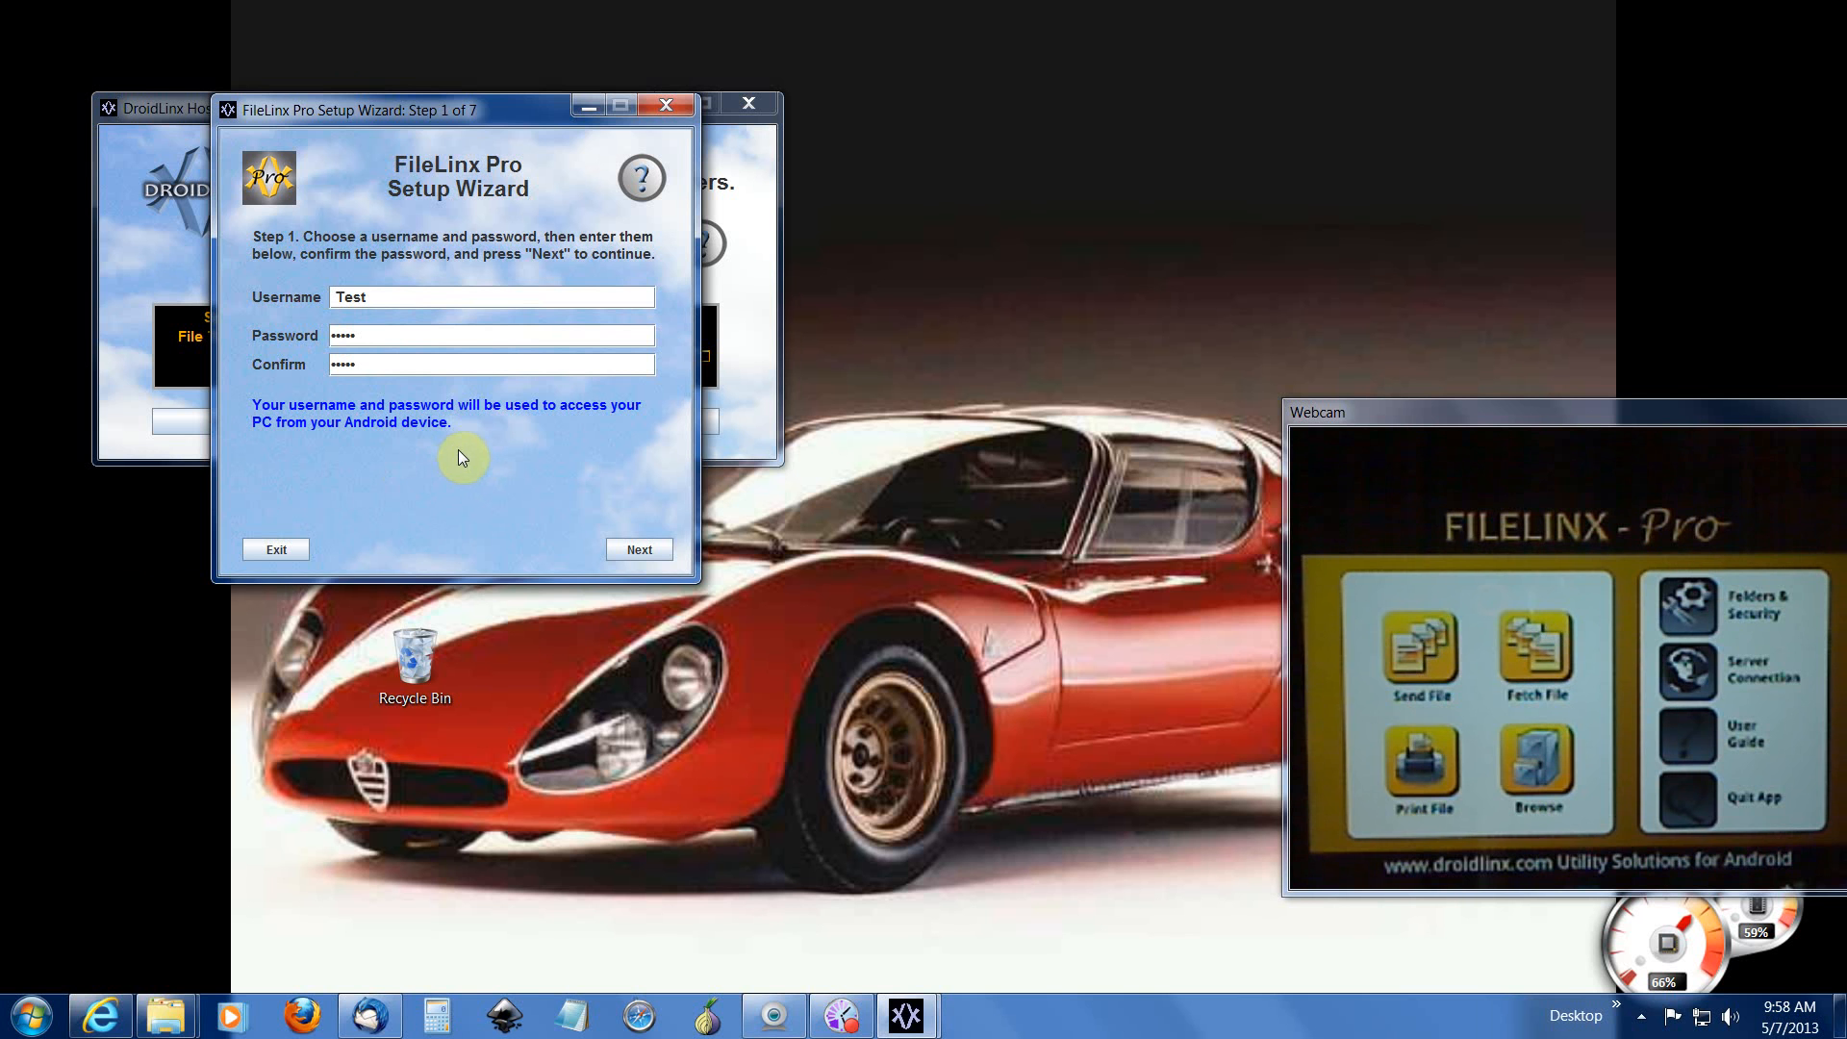
{"action": "left_click", "coordinate": [639, 550]}
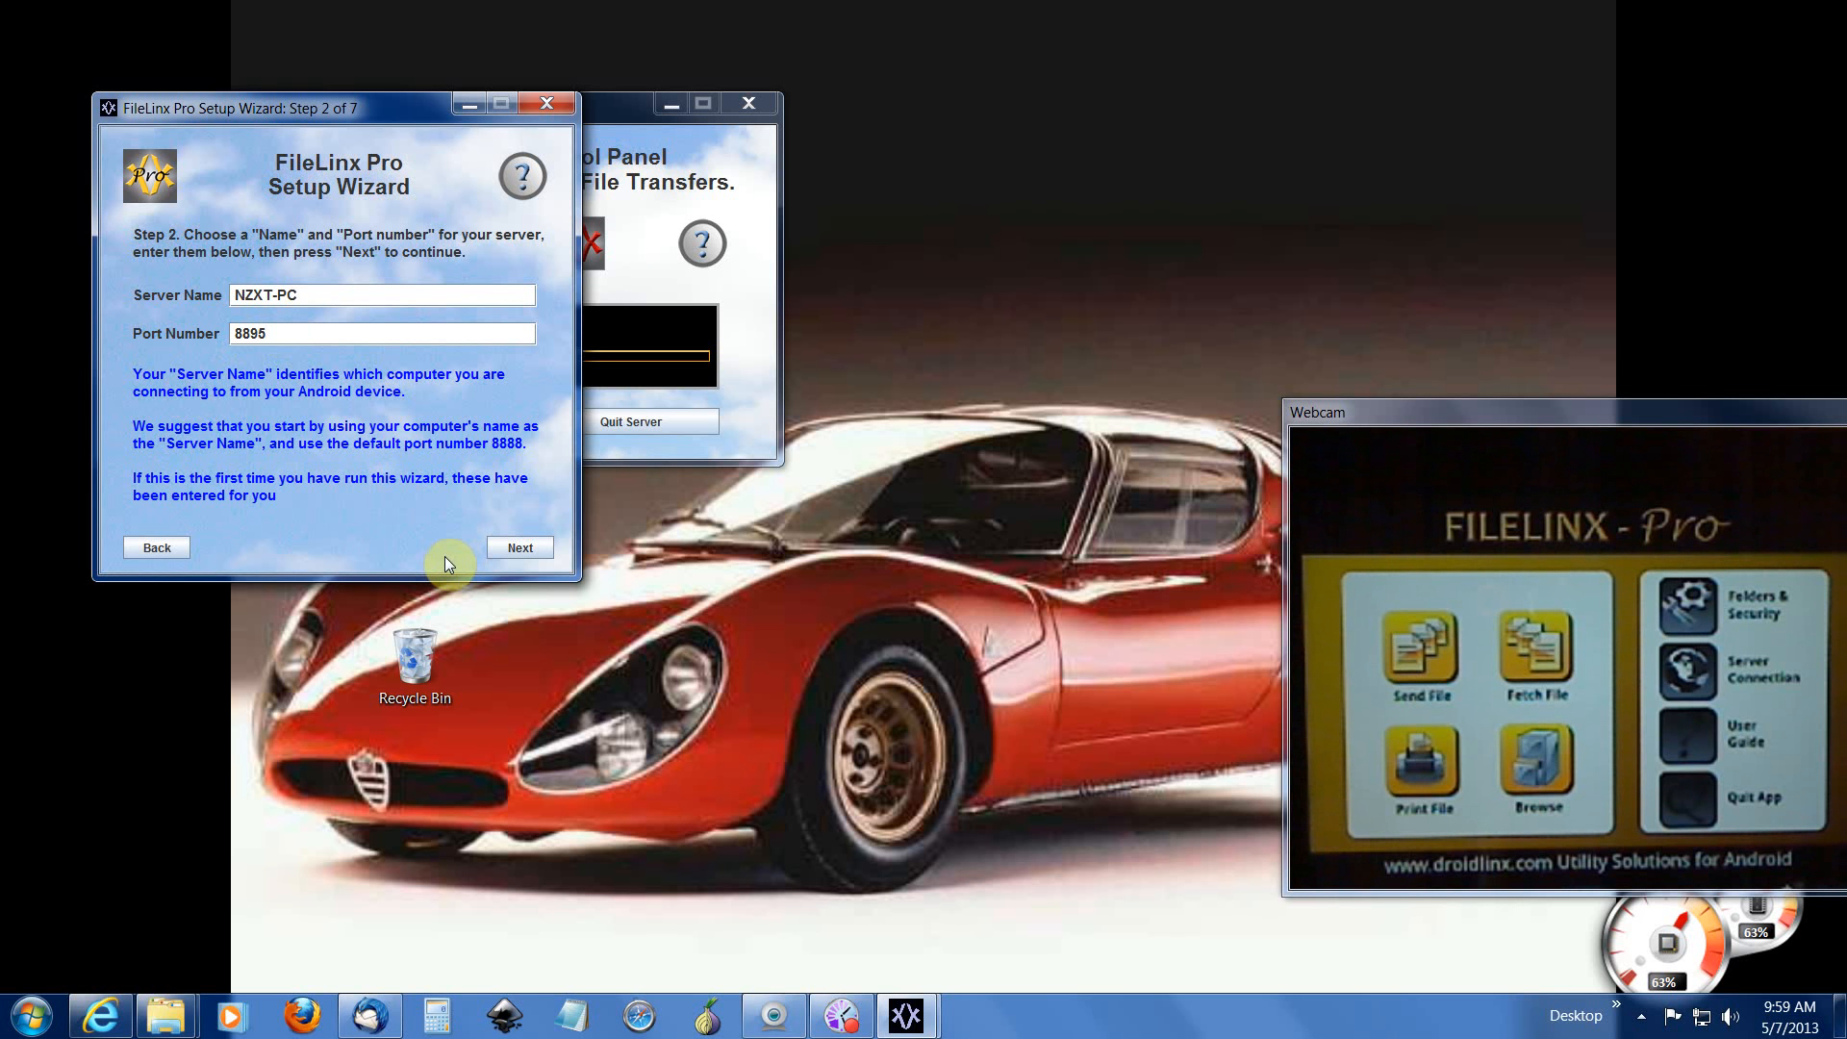
Step: Keep server name NZXT-PC and port 8895 and continue to step 3
{"action": "left_click", "coordinate": [529, 547]}
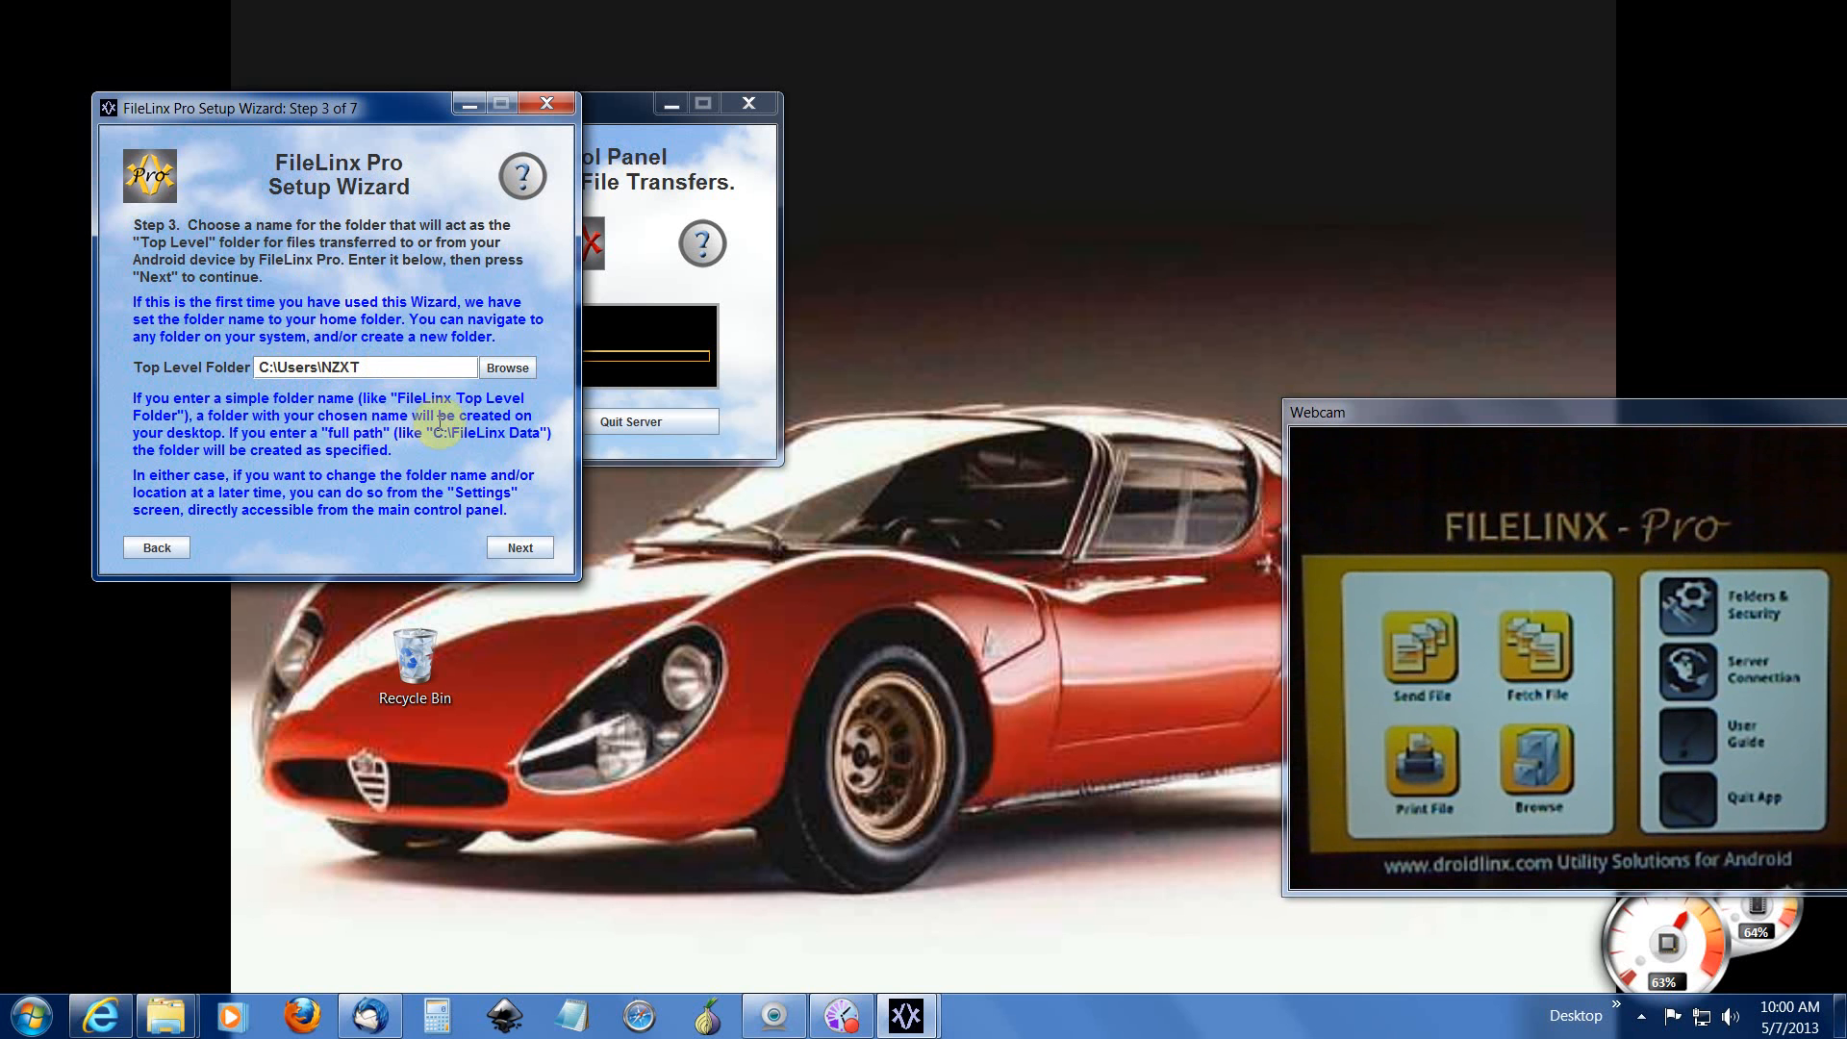
Step: Accept C:\Users\NZXT as top level folder and place the step 4 window beside the control panel
{"action": "left_click", "coordinate": [516, 549]}
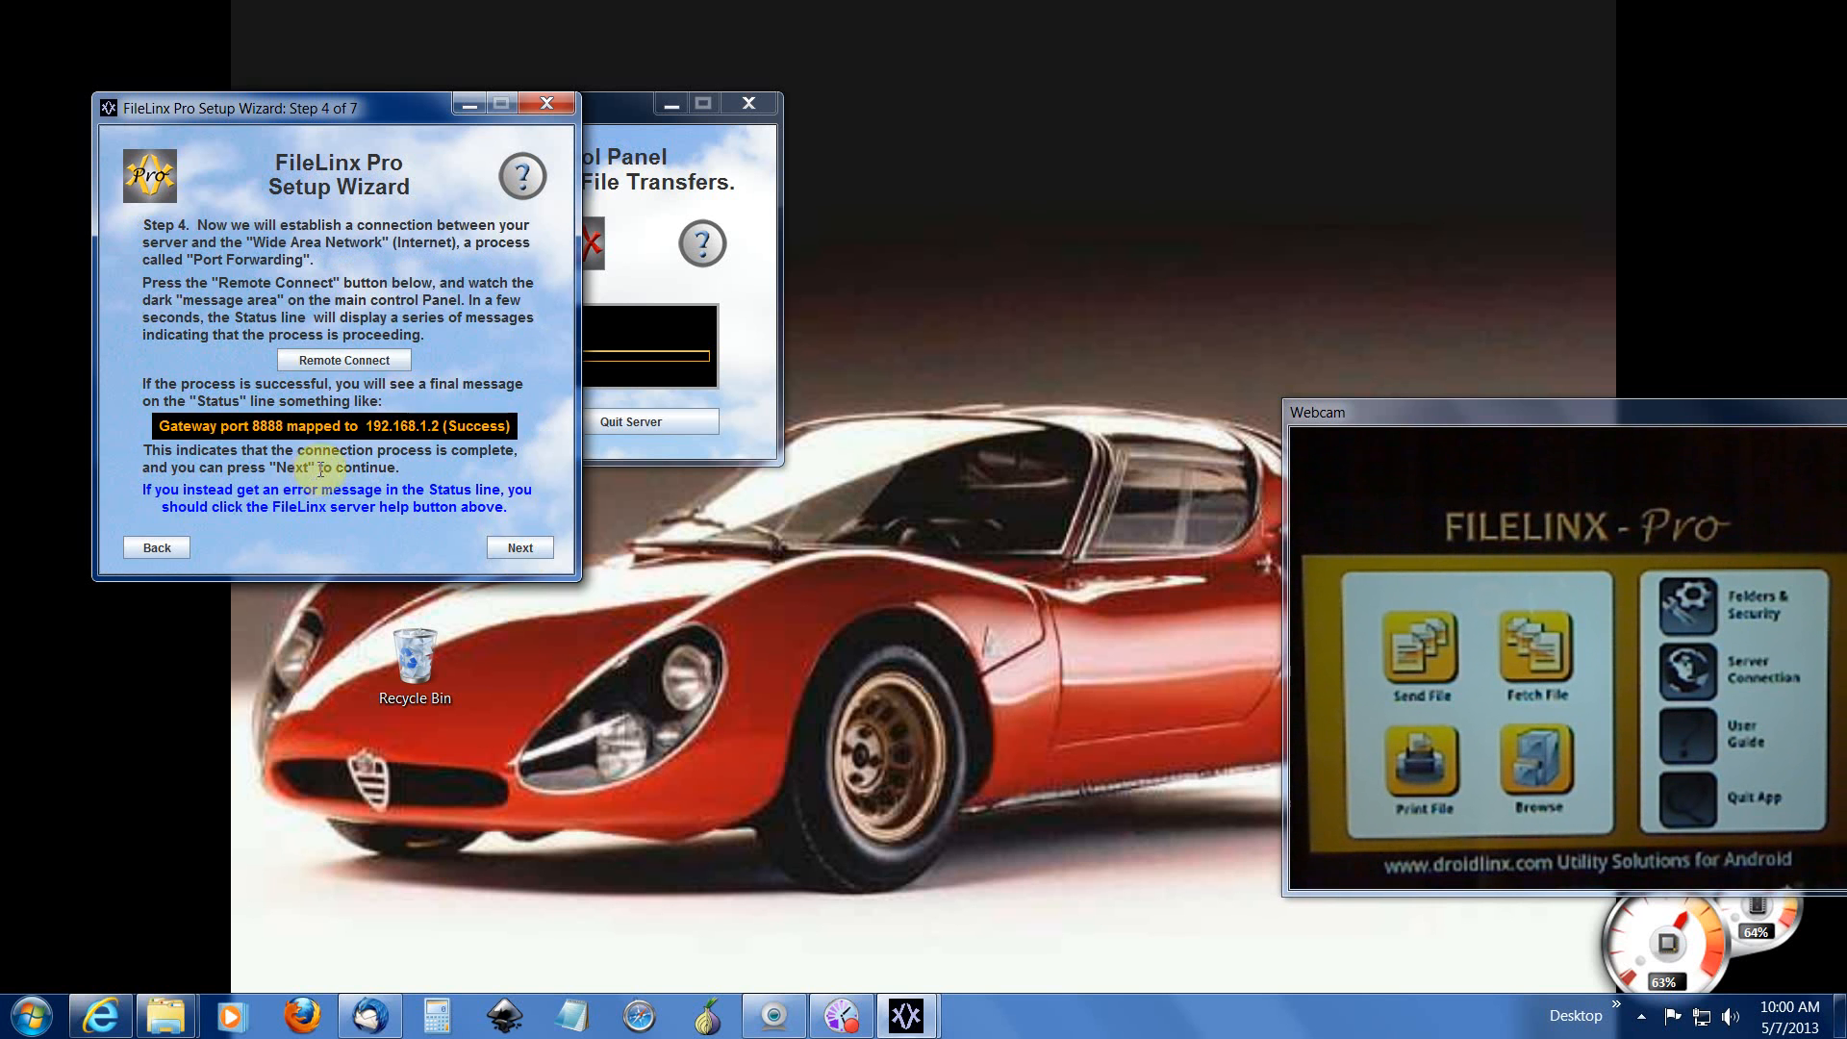
{"action": "left_click_drag", "start_coordinate": [391, 102], "coordinate": [1041, 85]}
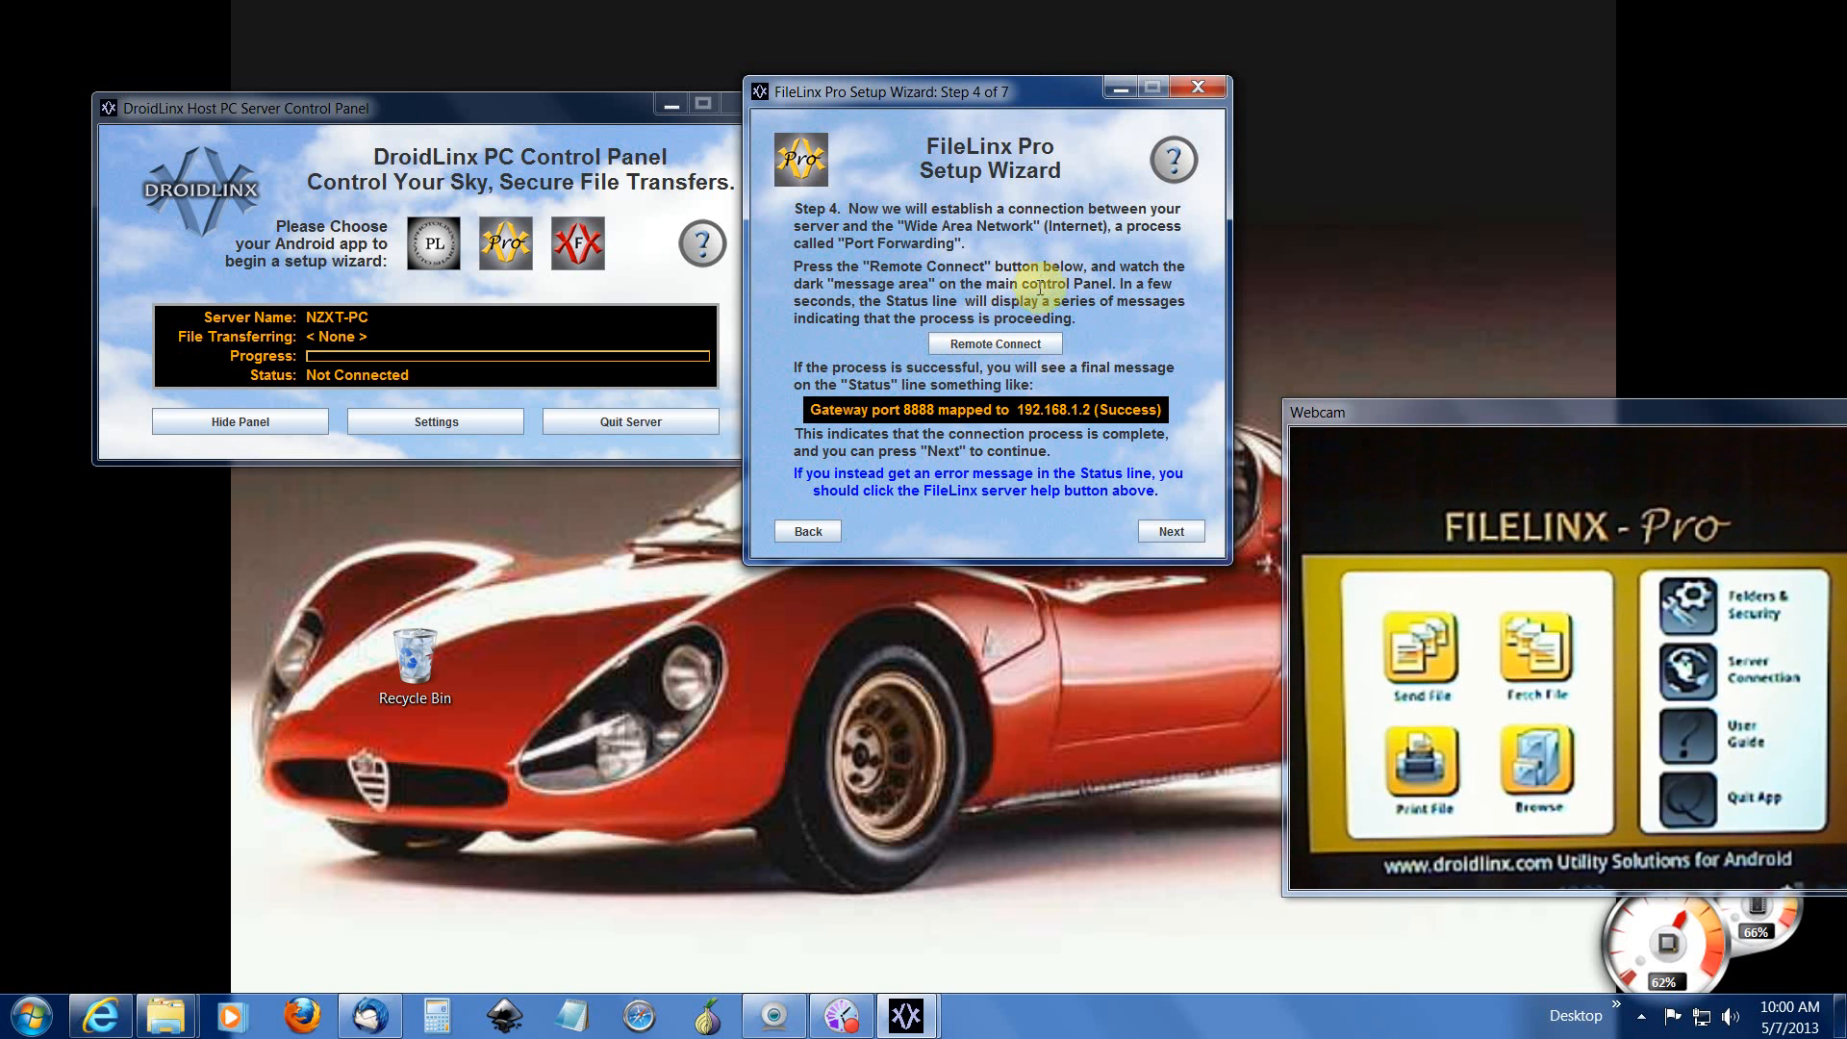
Step: Run Remote Connect to map gateway port 8895, then advance to step 5
{"action": "left_click", "coordinate": [993, 347]}
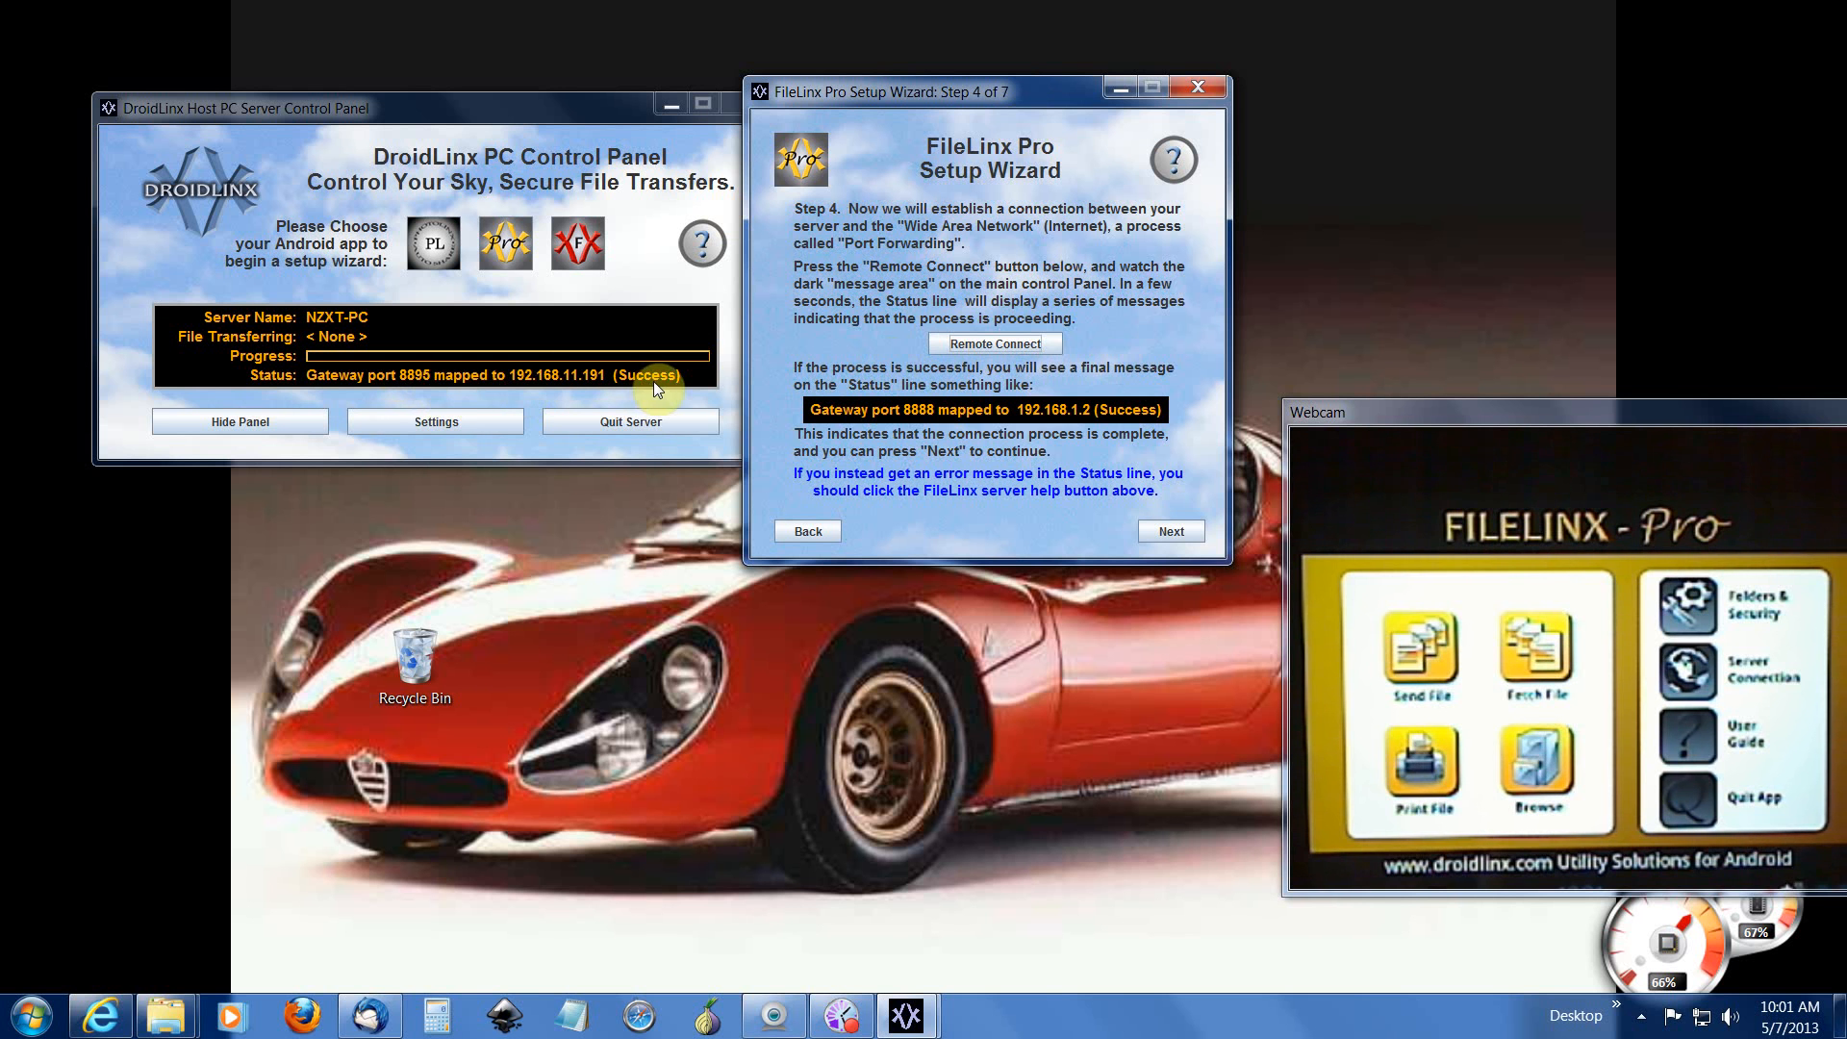
{"action": "left_click", "coordinate": [1183, 532]}
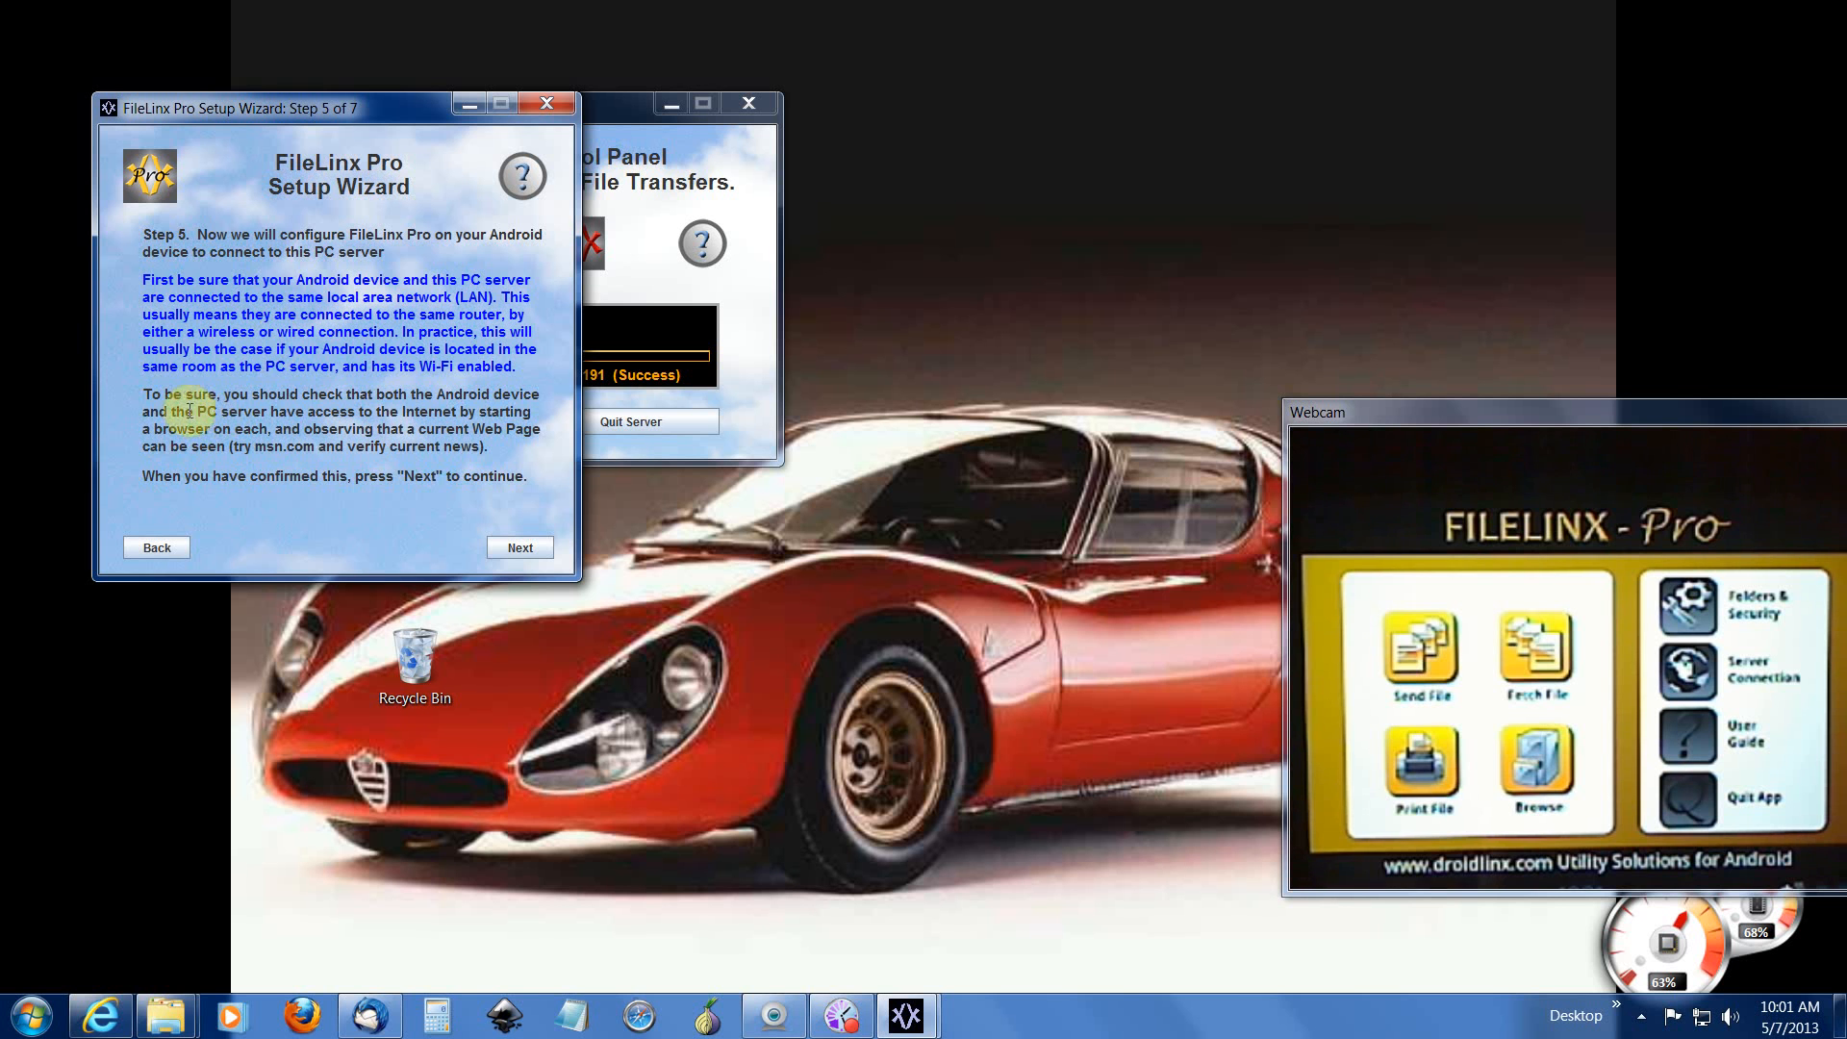
Step: Confirm the phone and PC share one local network and advance to the Auto Link step
{"action": "left_click", "coordinate": [517, 542]}
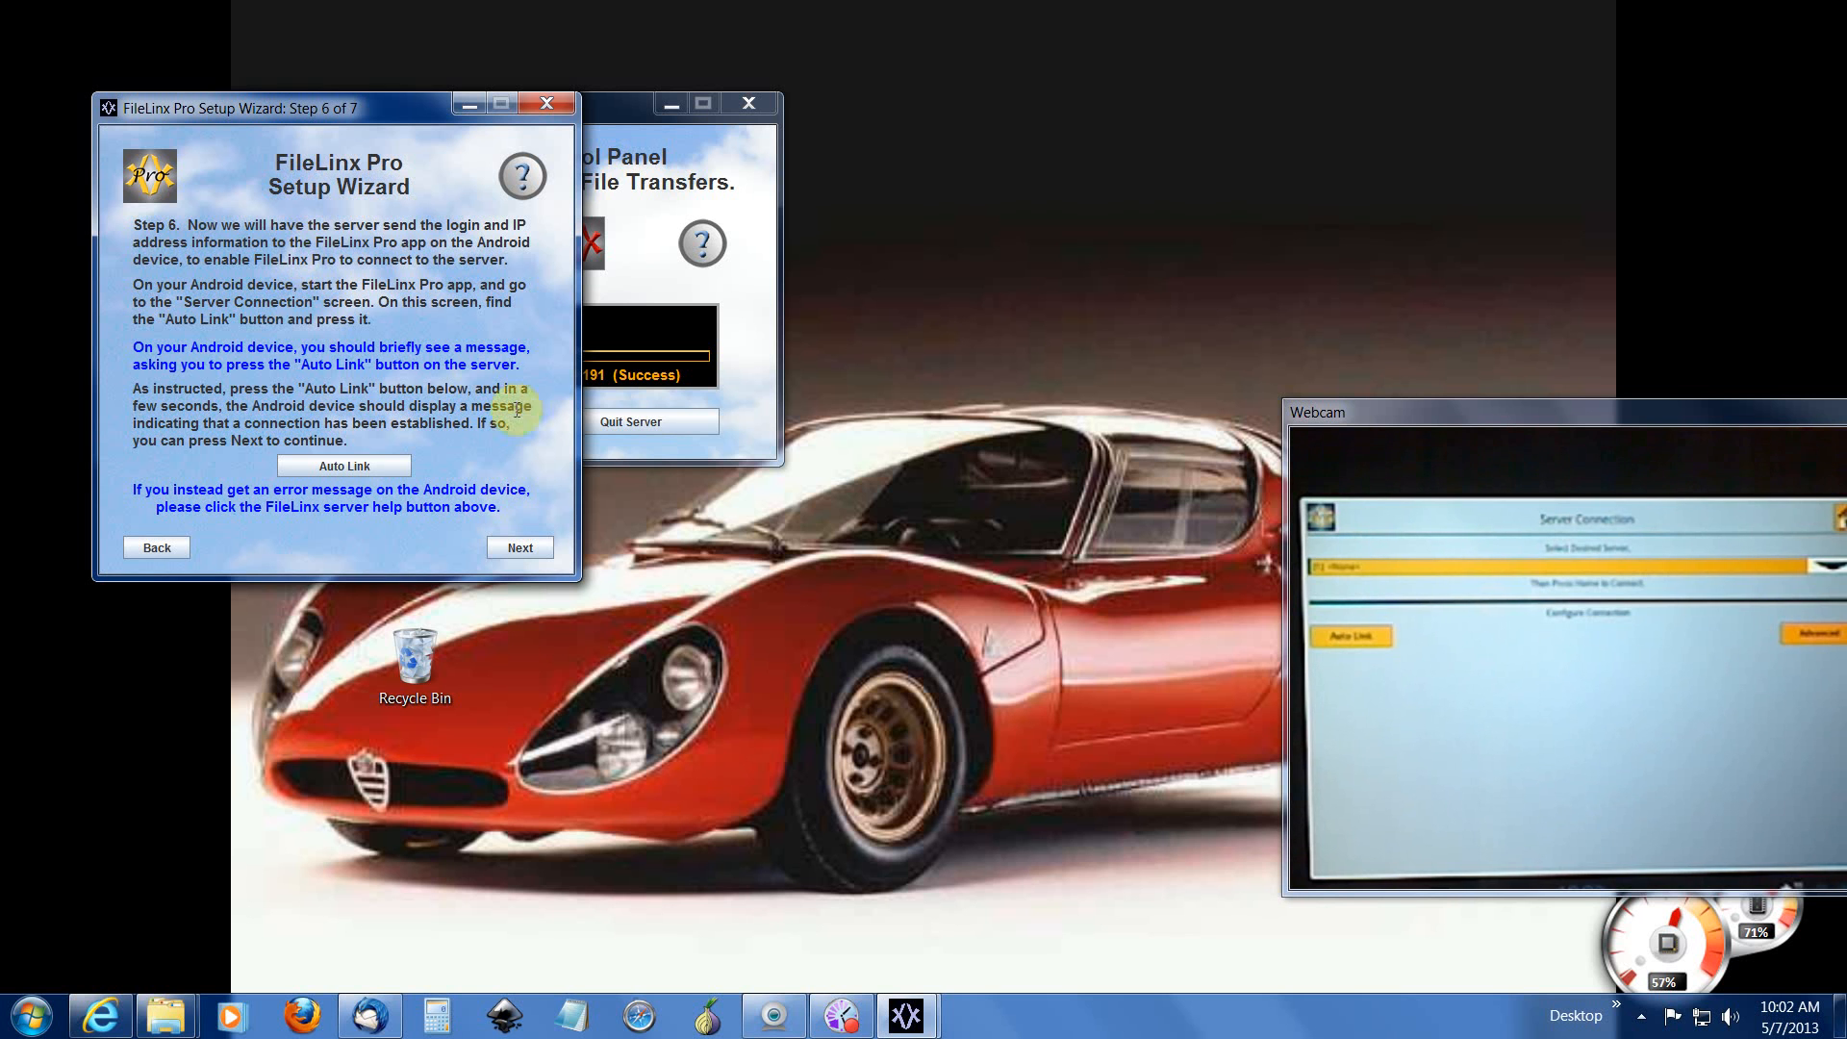
Step: Use Auto Link in step 6 to send the server's login and address details to the phone
{"action": "left_click", "coordinate": [369, 466]}
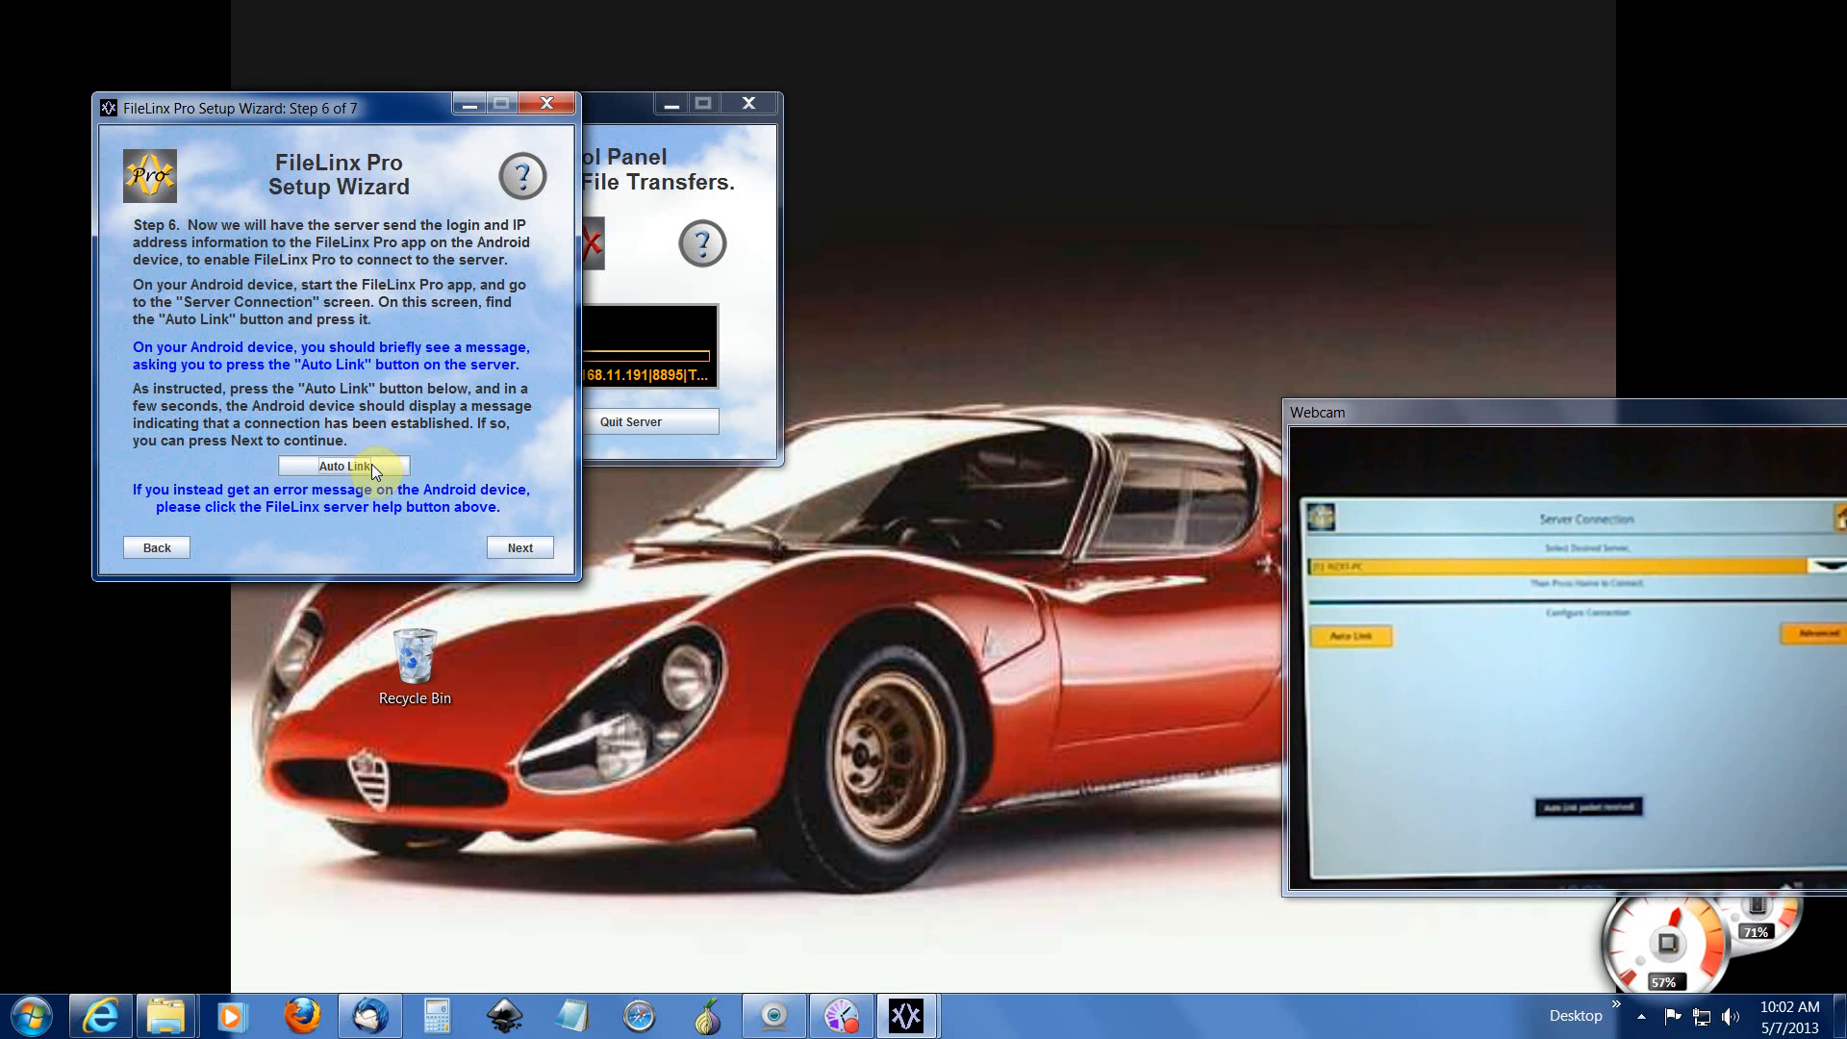